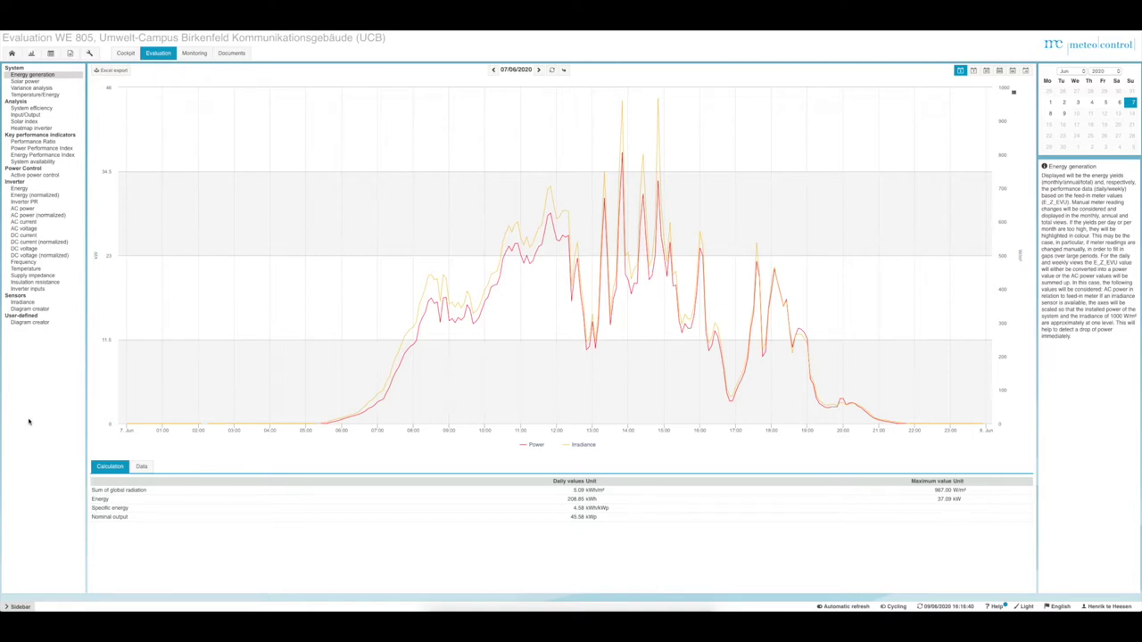
Open the user-defined diagram creator and set its period to the single-day view for 07/06/2020
left_click(28, 323)
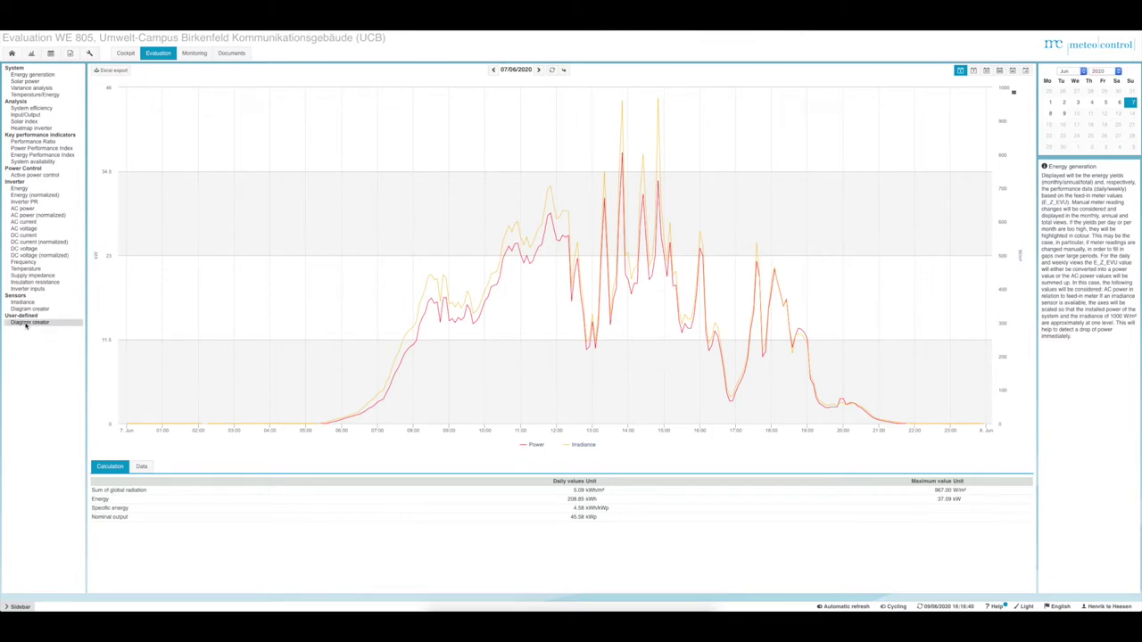
left_click(26, 326)
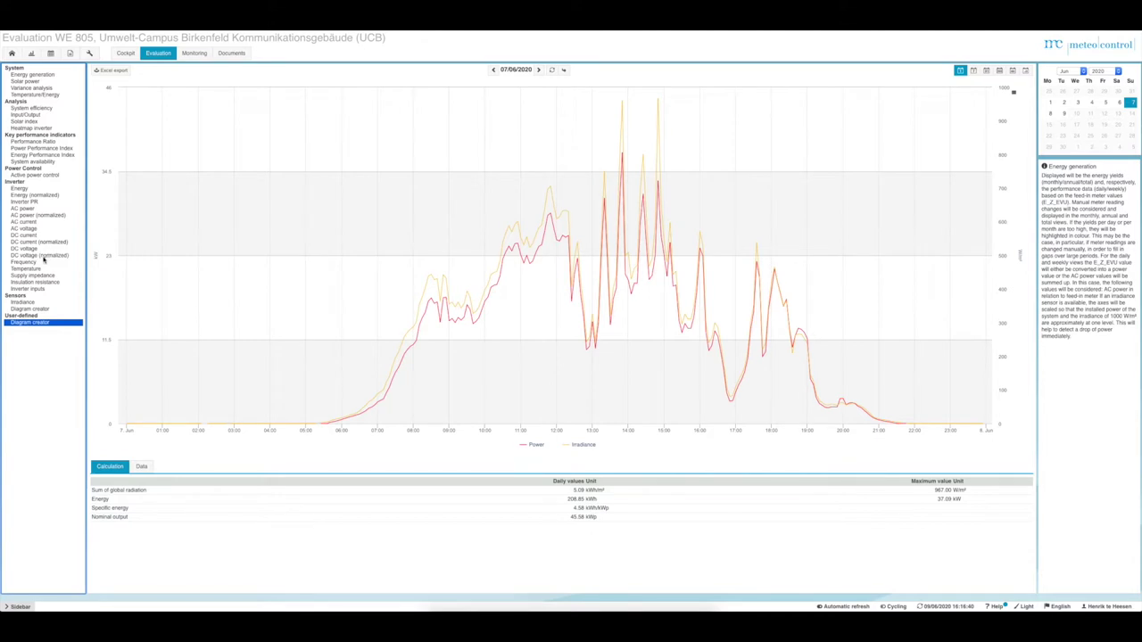
left_click(38, 76)
left_click(33, 323)
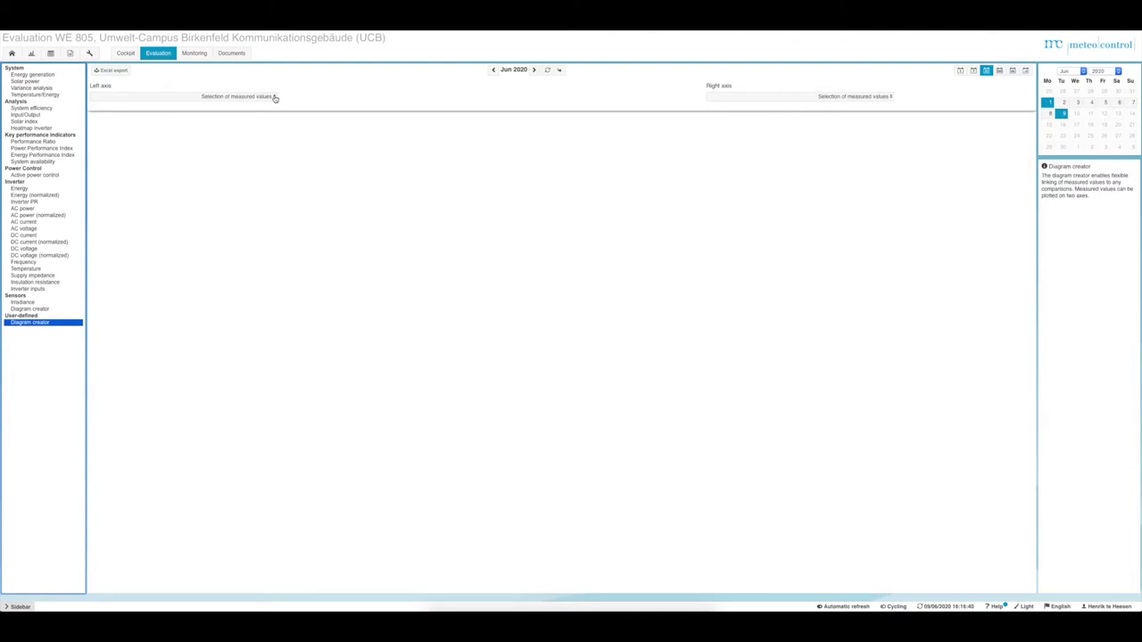
left_click(960, 72)
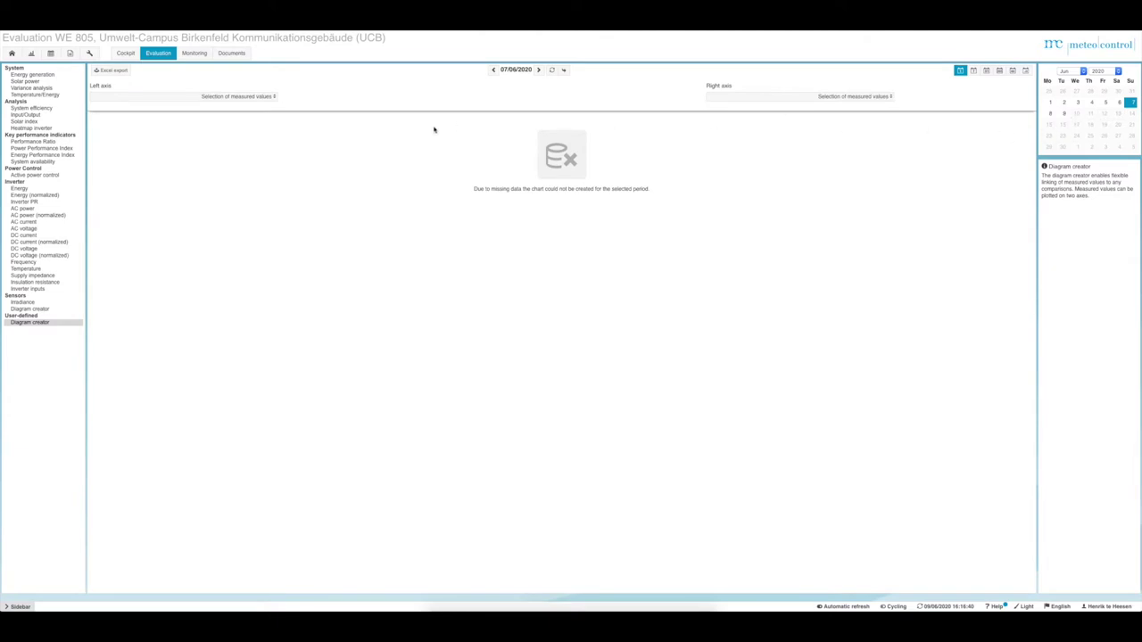
Choose the inverter value Energy generated per interval as the measured value for the left axis
left_click(260, 98)
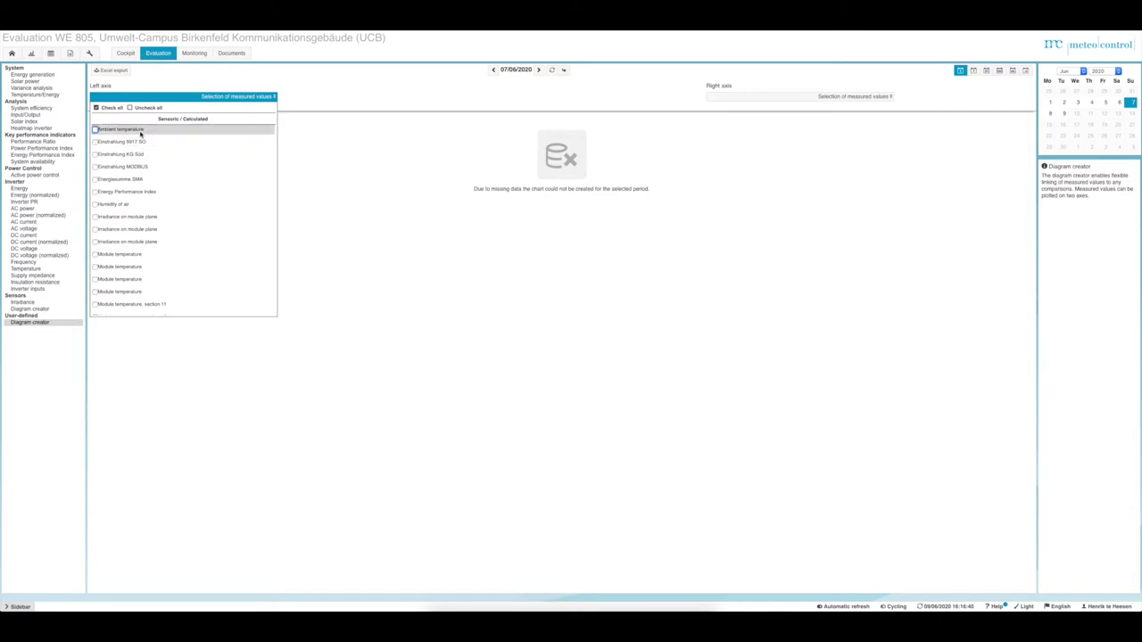
scroll(147, 202, "down", 3)
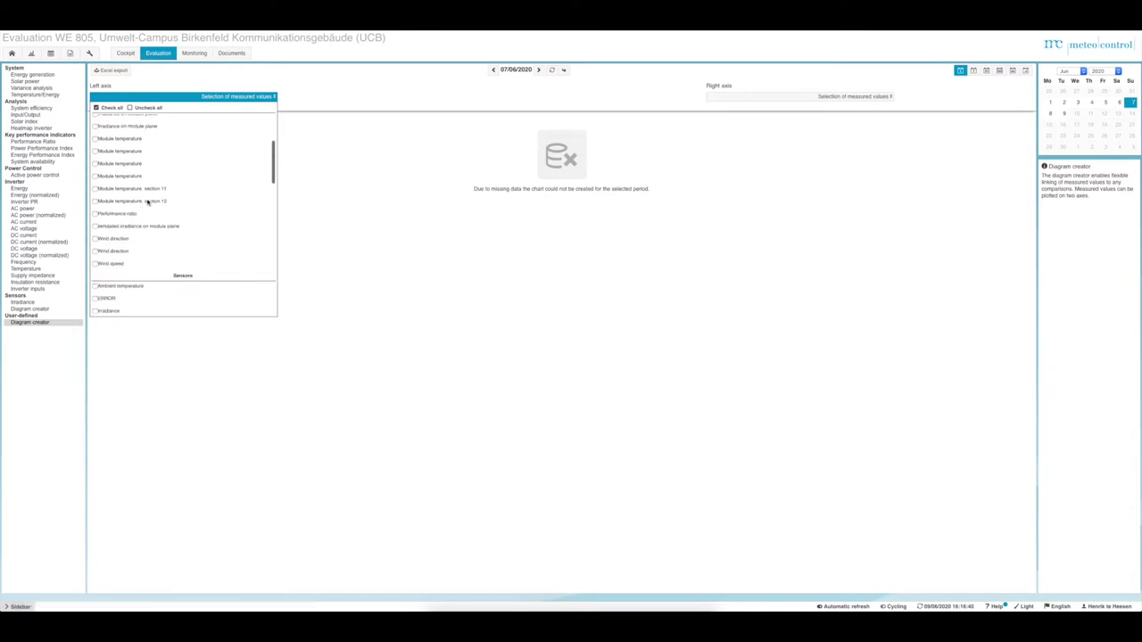
scroll(148, 202, "down", 3)
scroll(147, 202, "down", 2)
scroll(141, 232, "down", 1)
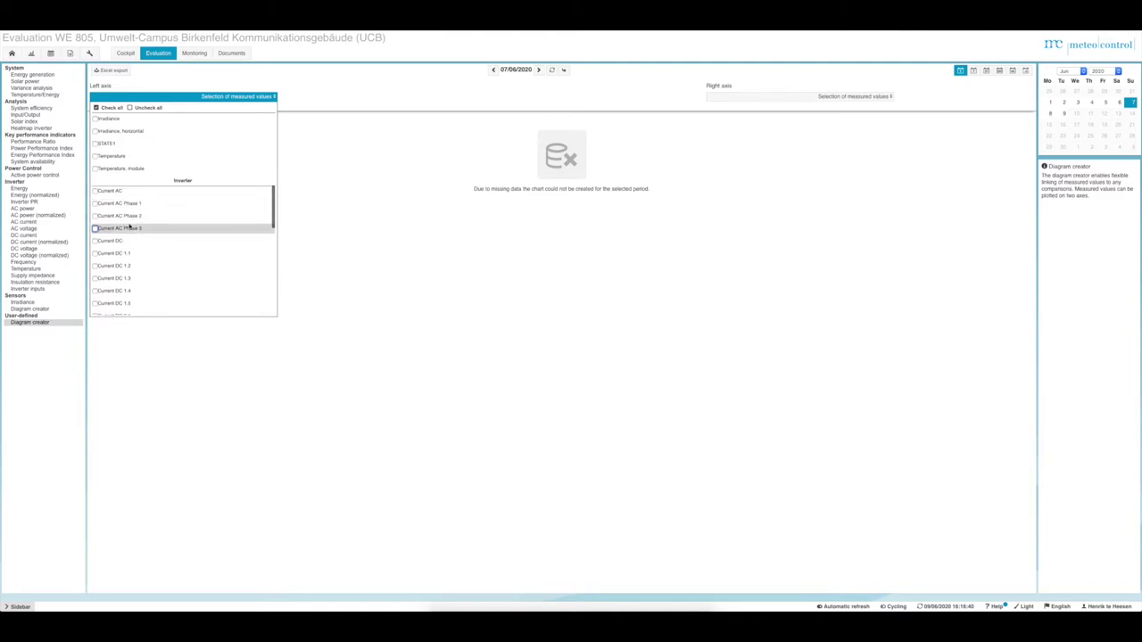
scroll(126, 250, "down", 2)
scroll(126, 251, "down", 1)
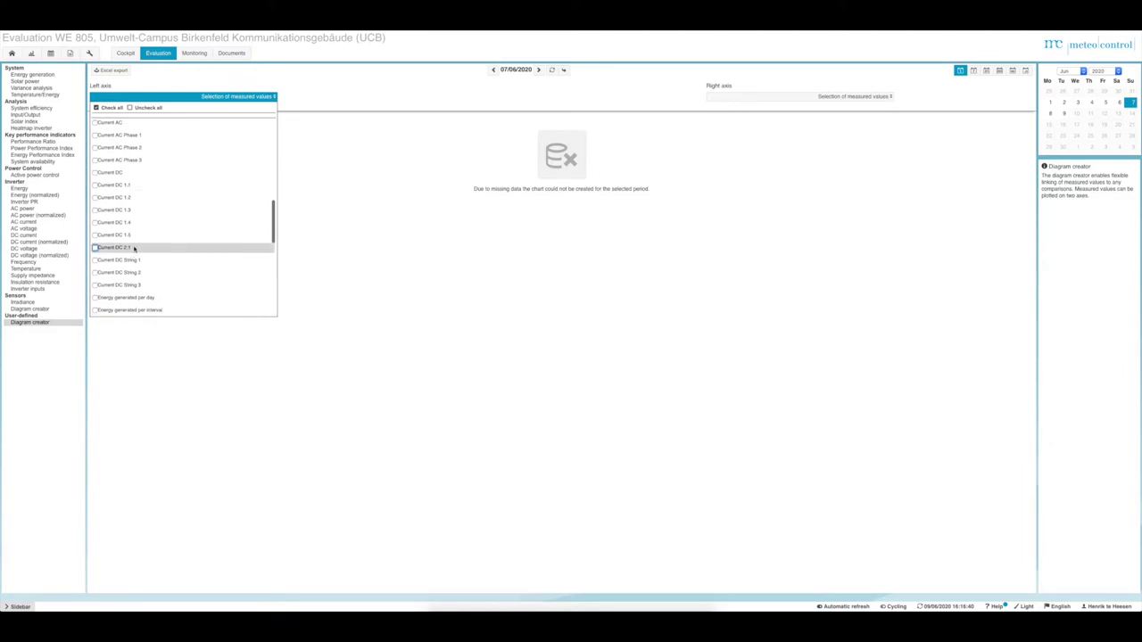
scroll(130, 245, "down", 1)
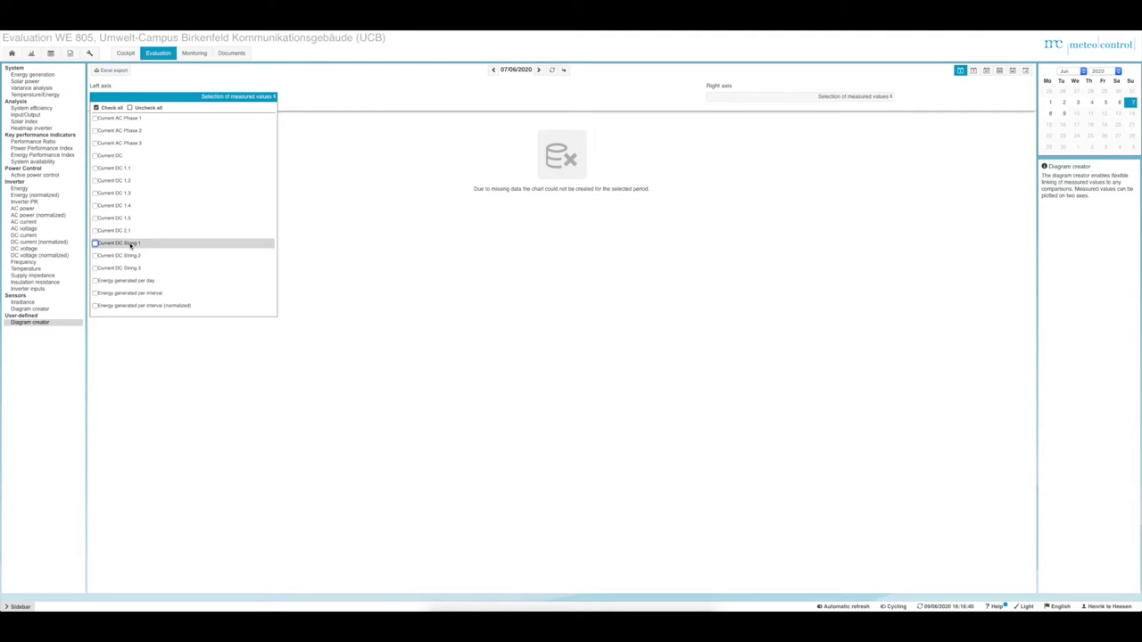
scroll(136, 247, "down", 2)
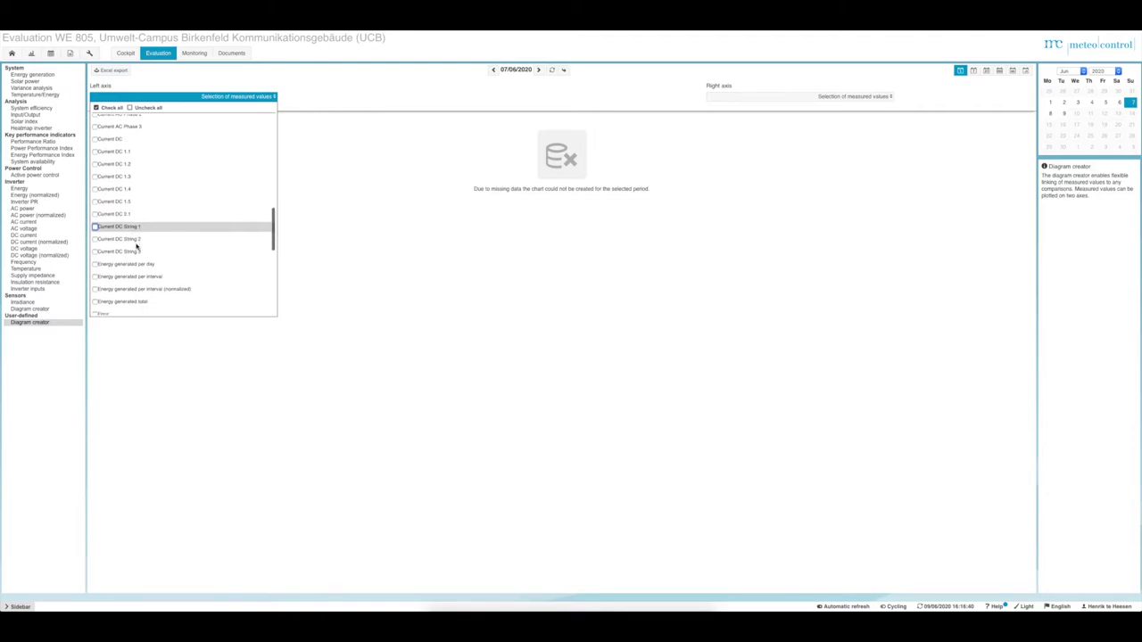
scroll(137, 247, "down", 2)
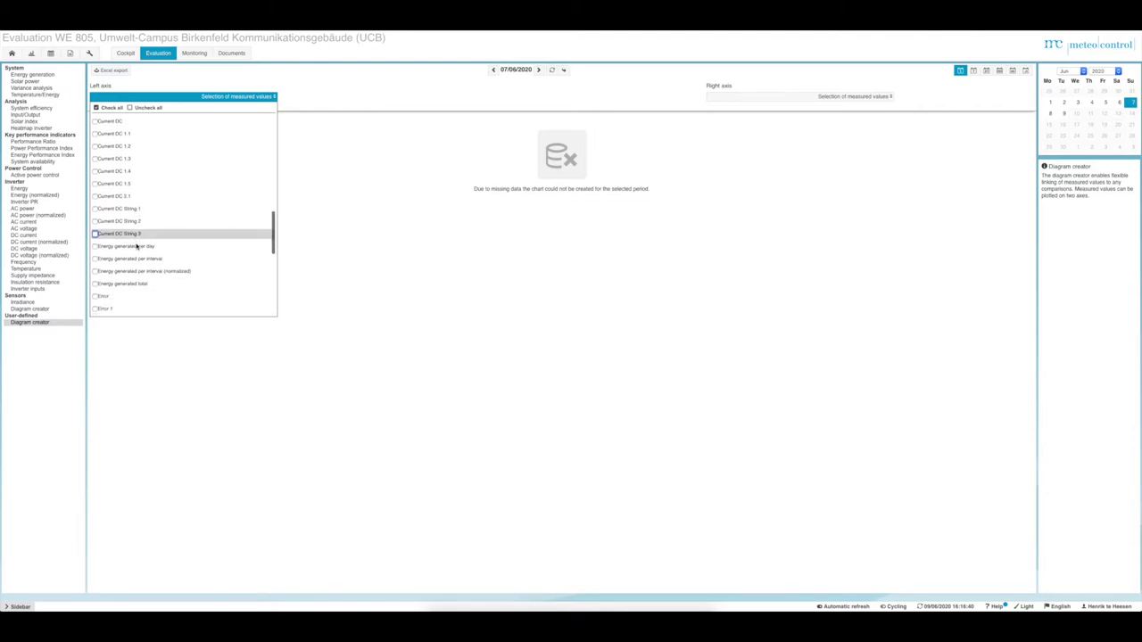
scroll(136, 247, "down", 1)
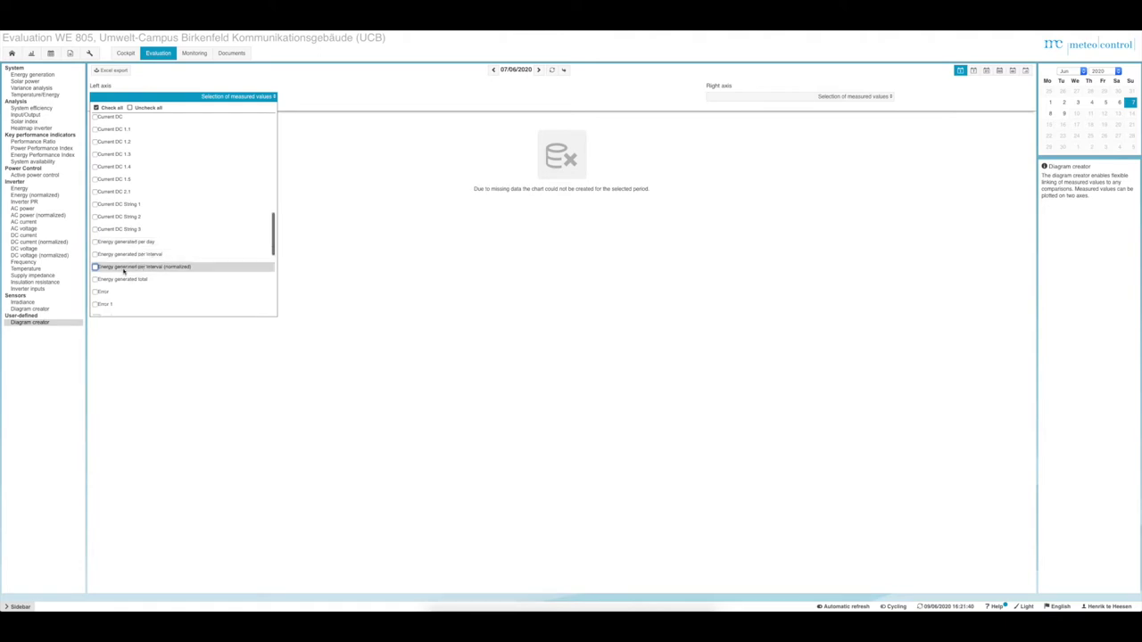
left_click(95, 255)
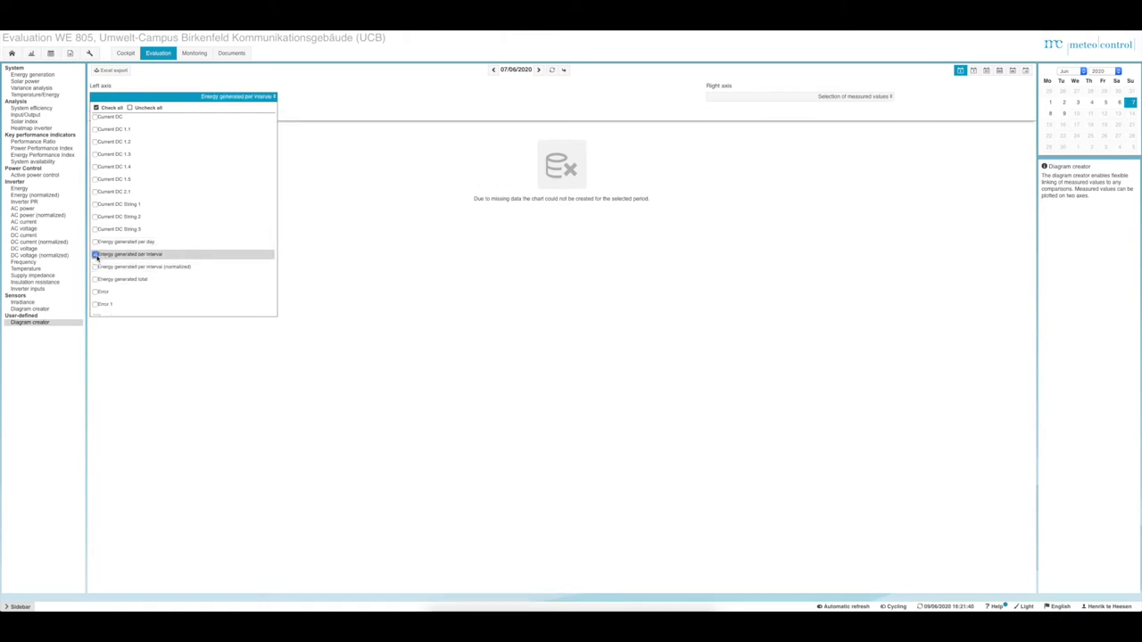
left_click(186, 361)
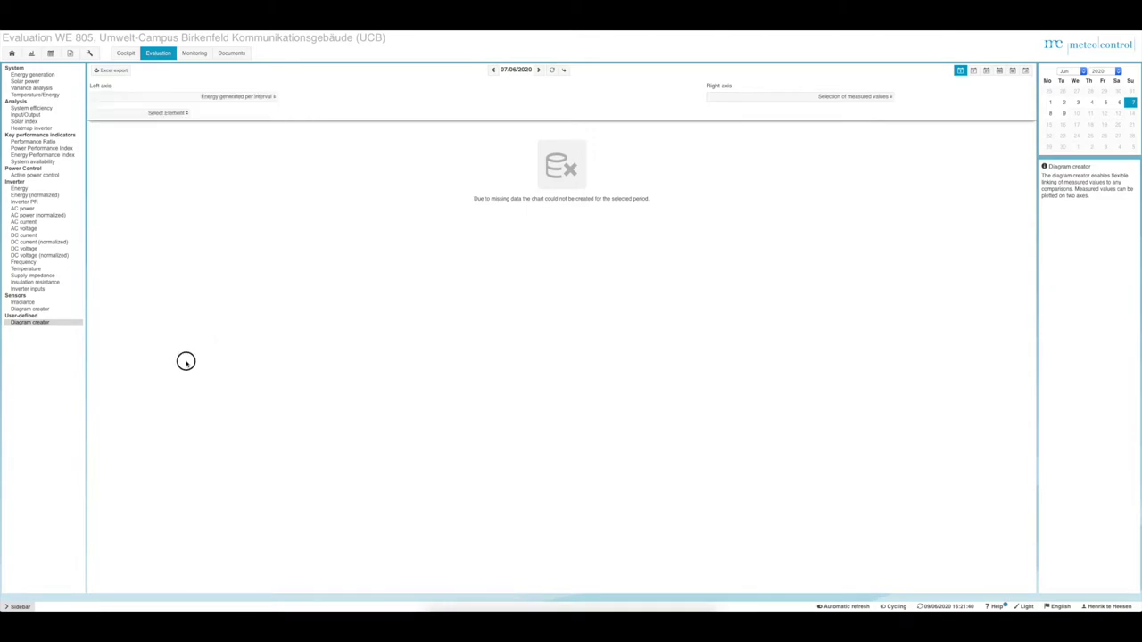
Select all elements, KG WR 1, KG WR 2 and KG WR 3, for the left axis and refresh the diagram
left_click(174, 115)
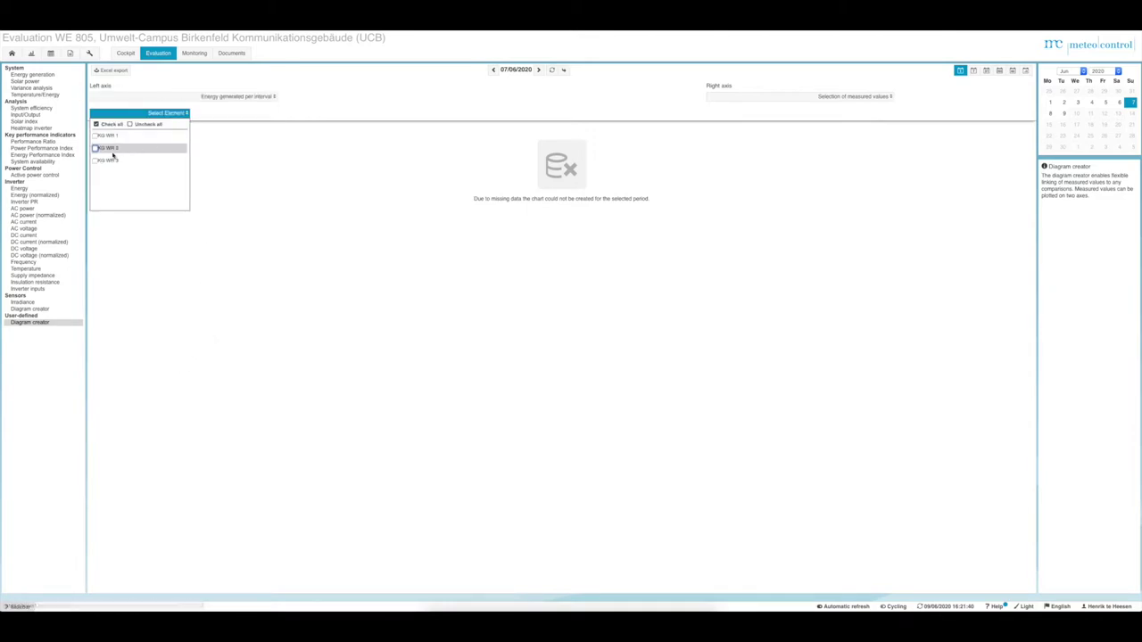
left_click(110, 124)
left_click(545, 97)
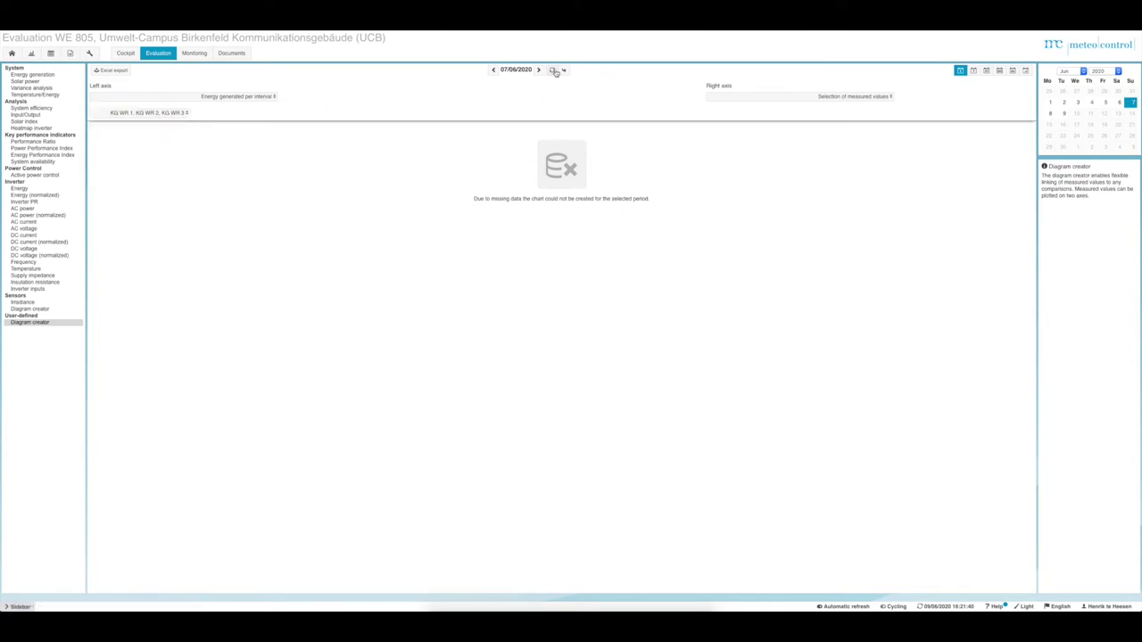
left_click(551, 70)
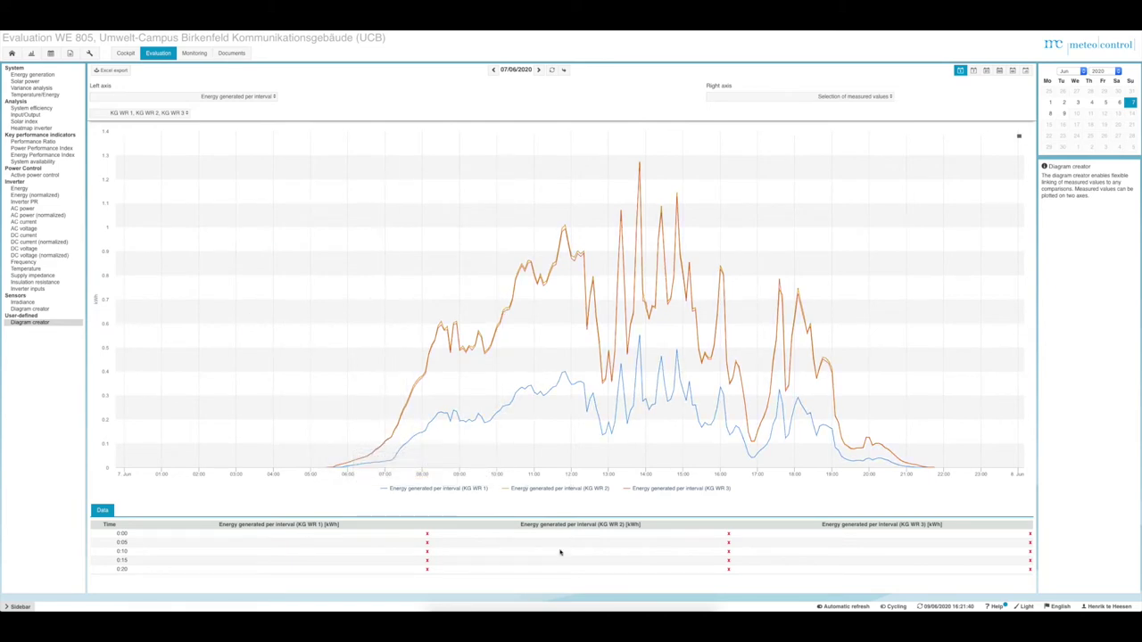
Add Einstrahlung KG Süd as the right-axis measured value and refresh the diagram
scroll(569, 547, "down", 5)
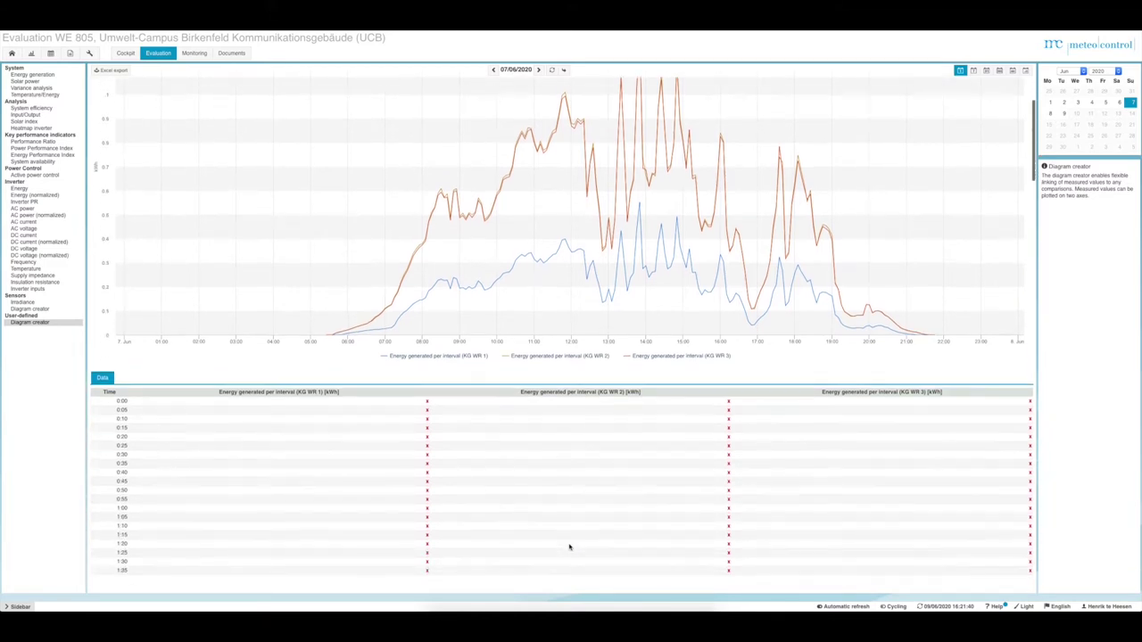
scroll(569, 547, "down", 3)
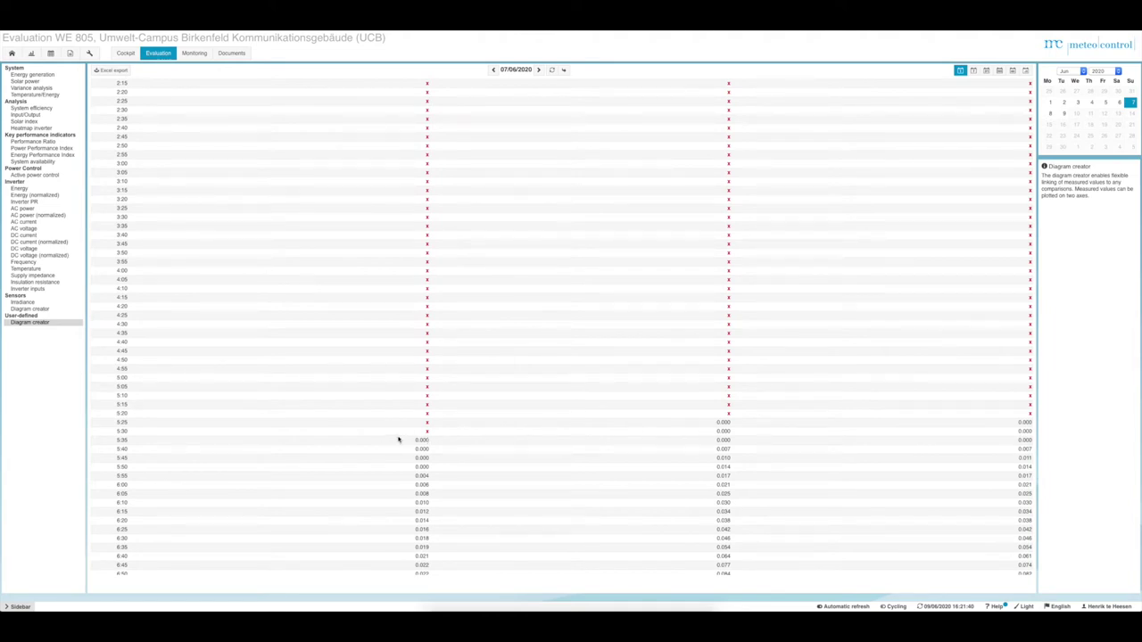
scroll(474, 441, "up", 5)
scroll(474, 441, "up", 3)
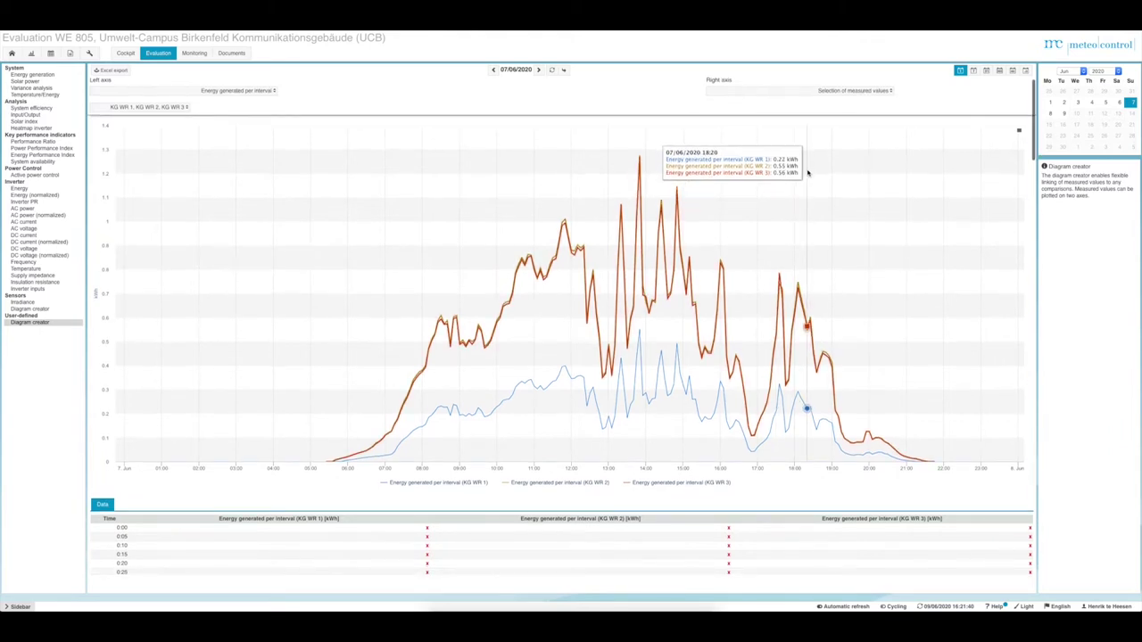
left_click(849, 97)
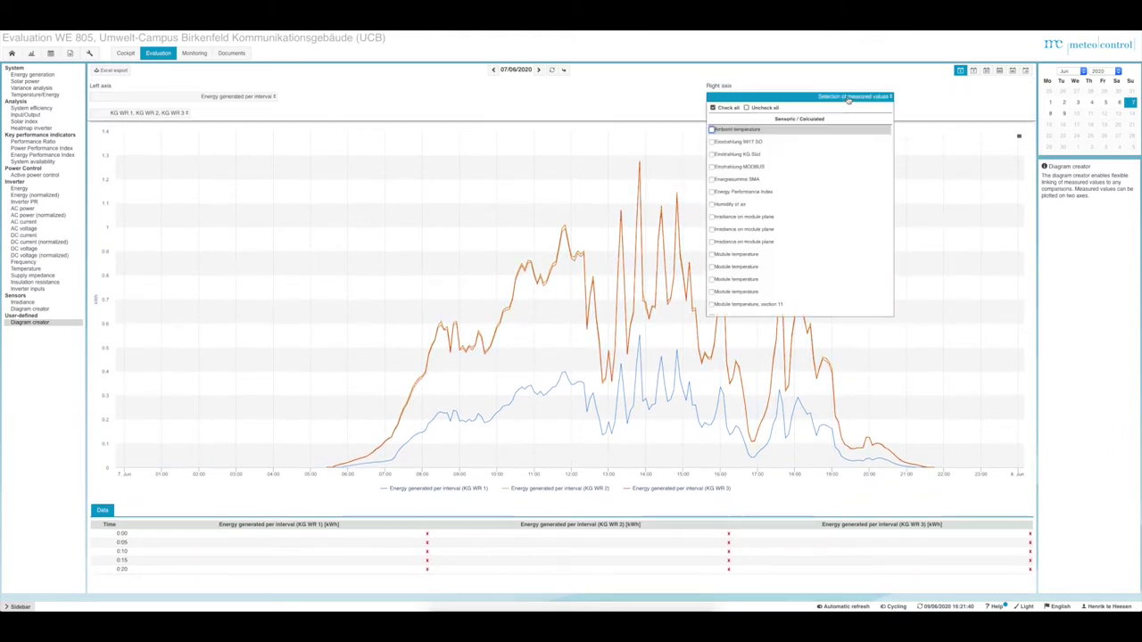
left_click(712, 154)
left_click(551, 70)
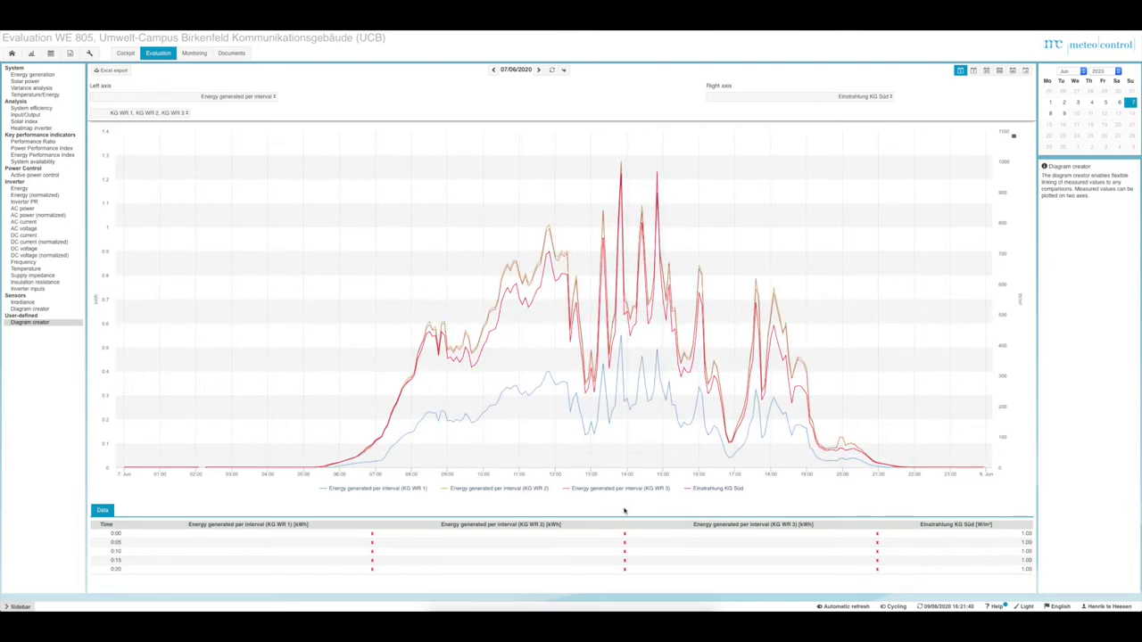
Isolate the Einstrahlung KG Süd curve and add back the KG WR 1, KG WR 2 and KG WR 3 curves one by one
left_click(704, 492)
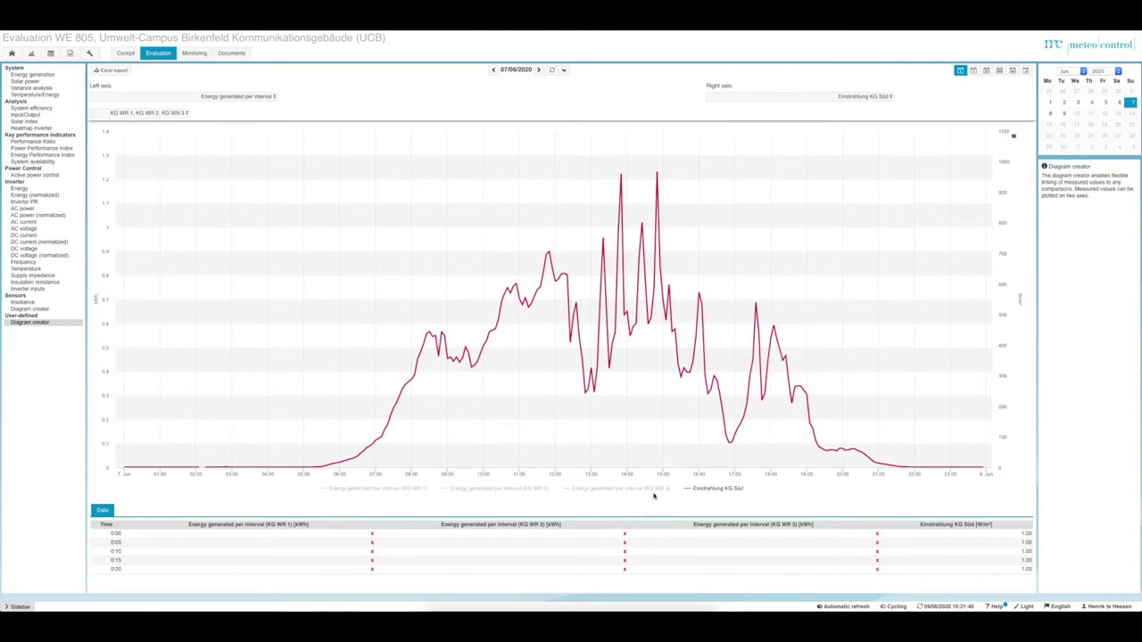
left_click(380, 493)
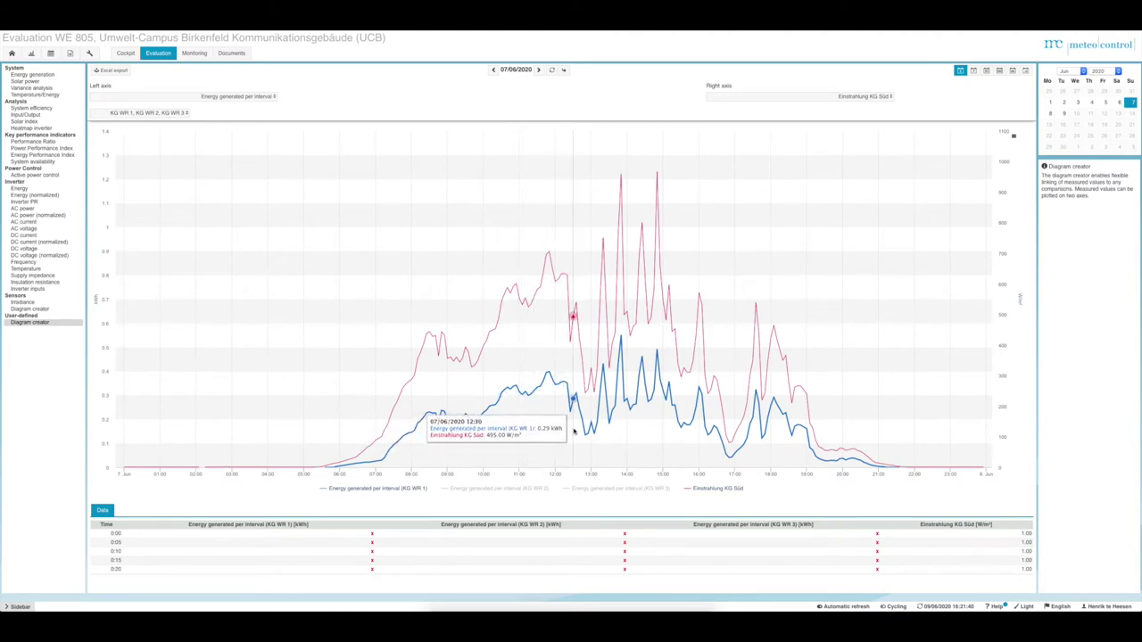
left_click(508, 490)
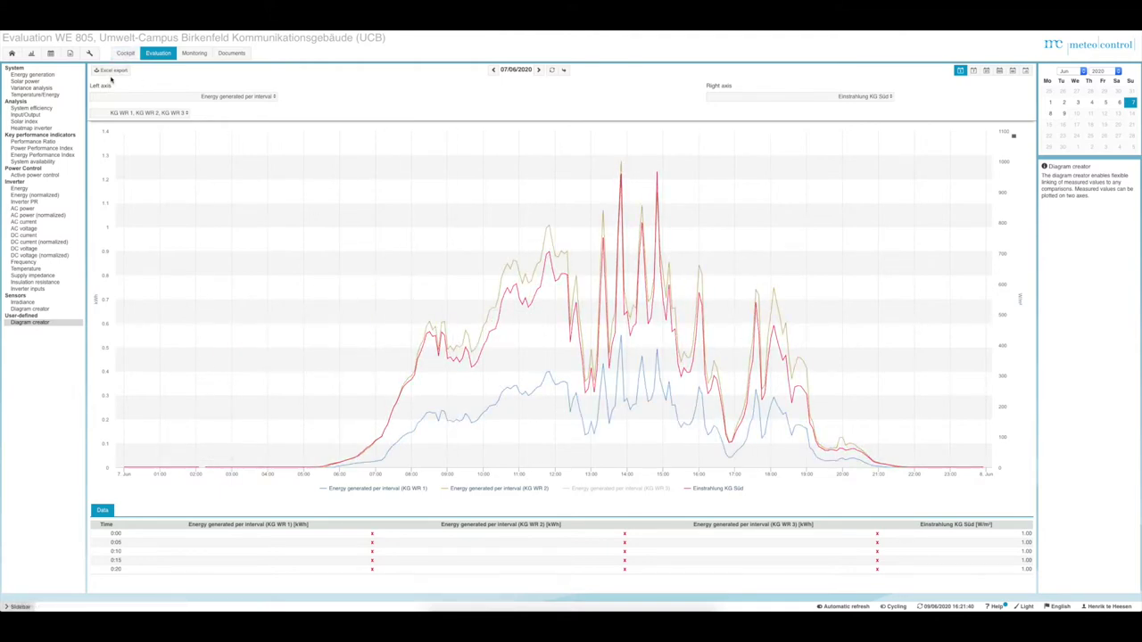
left_click(591, 490)
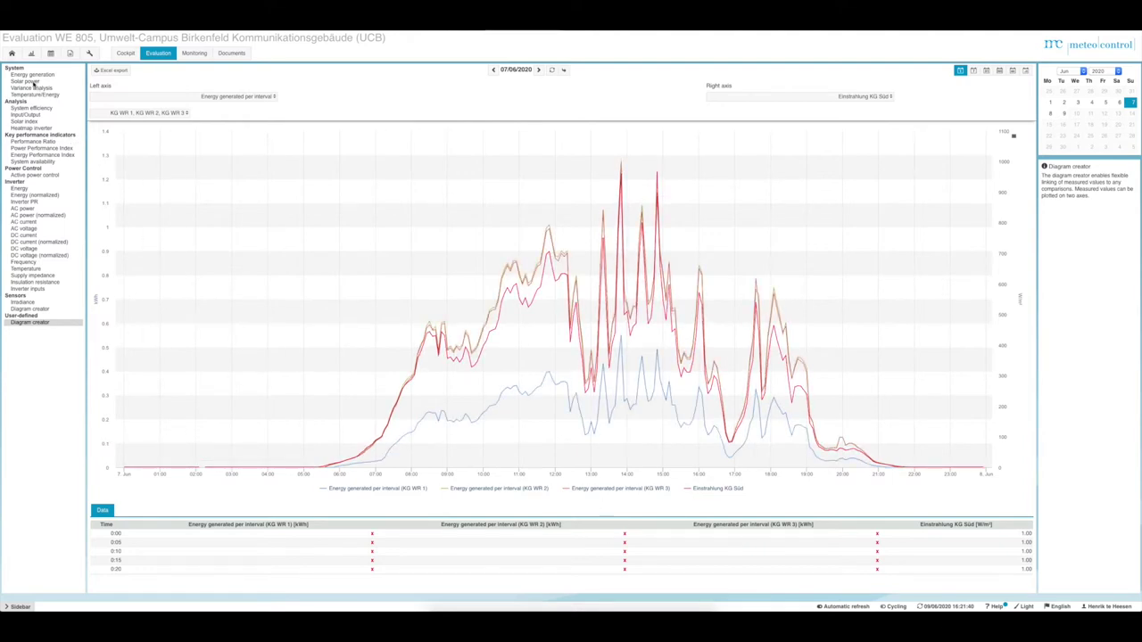
Display the system's energy generation chart for 16 December 2018
left_click(32, 75)
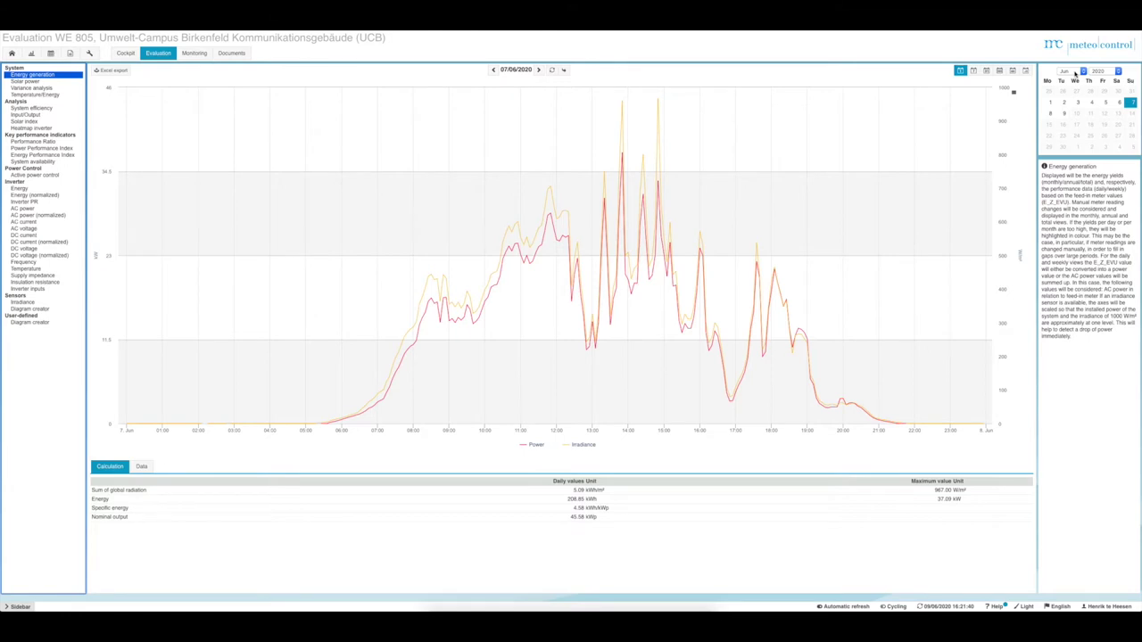
left_click(1075, 74)
left_click(1102, 71)
left_click(1100, 57)
left_click(1071, 71)
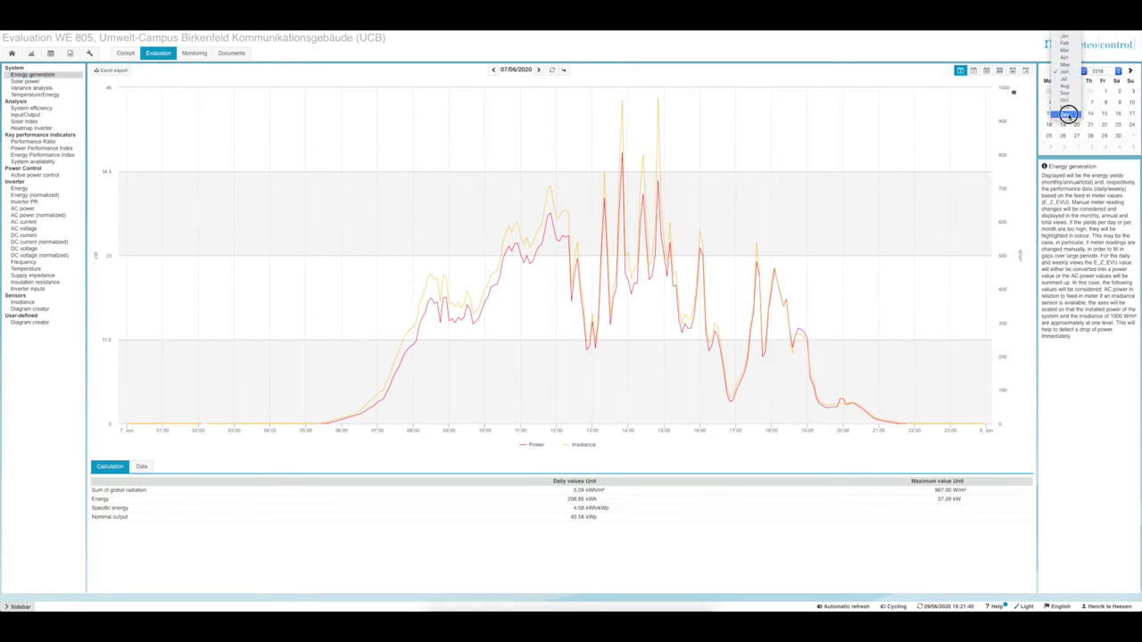
left_click(1068, 114)
left_click(1132, 114)
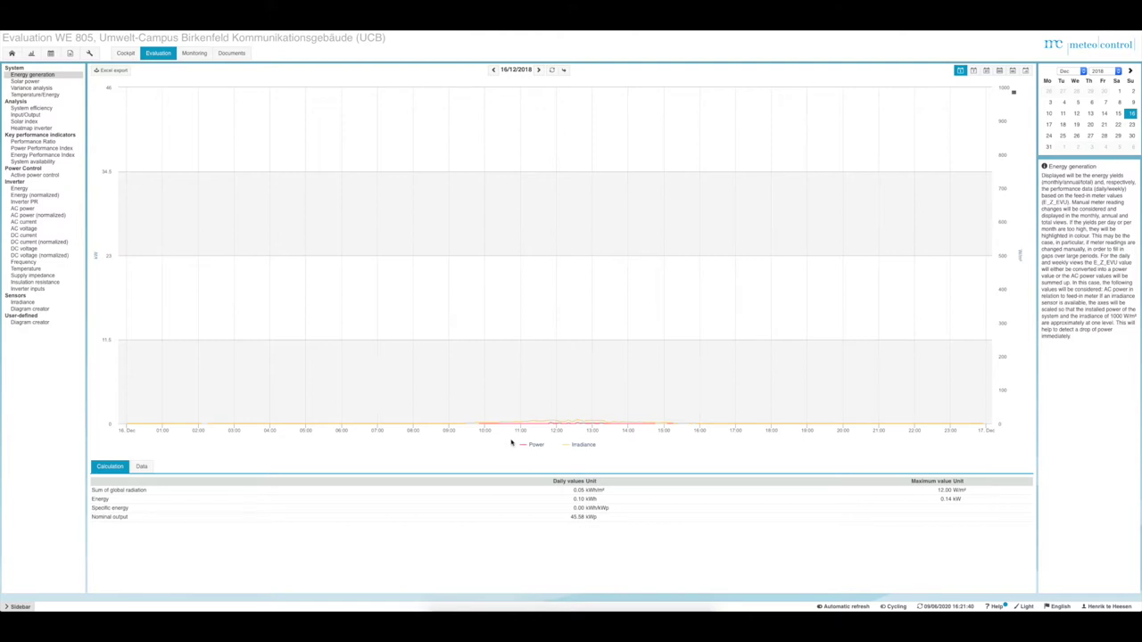
Examine power and irradiance between about 10:00 and 15:00 on 16/12/2018, and advance day by day to 18/12/2018
left_click_drag(483, 416, 670, 439)
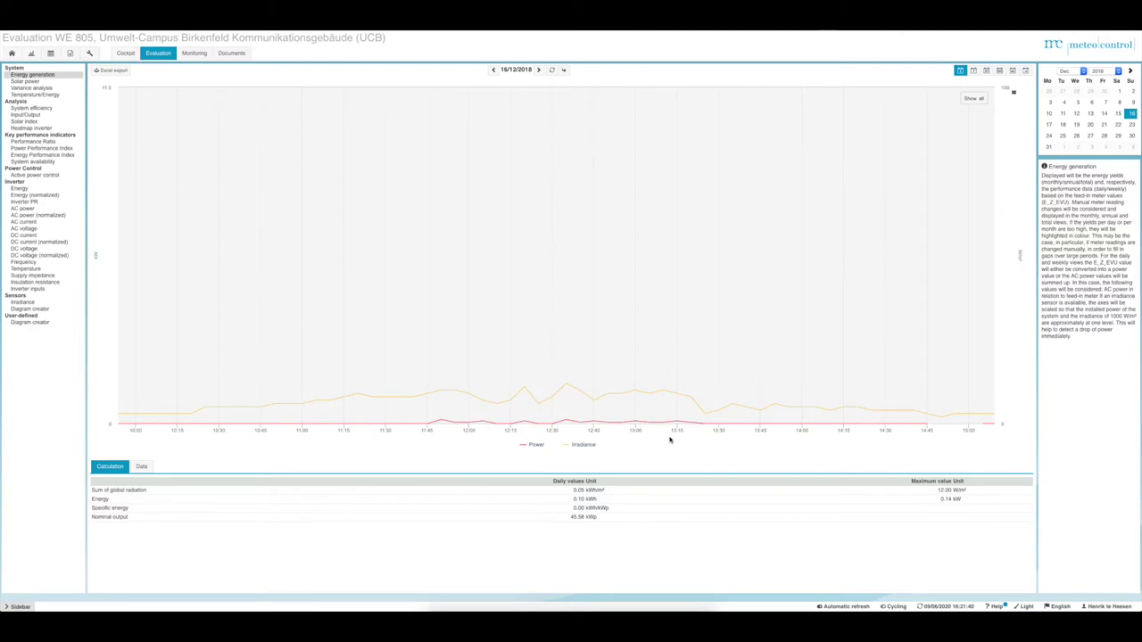
mouse_move(425, 420)
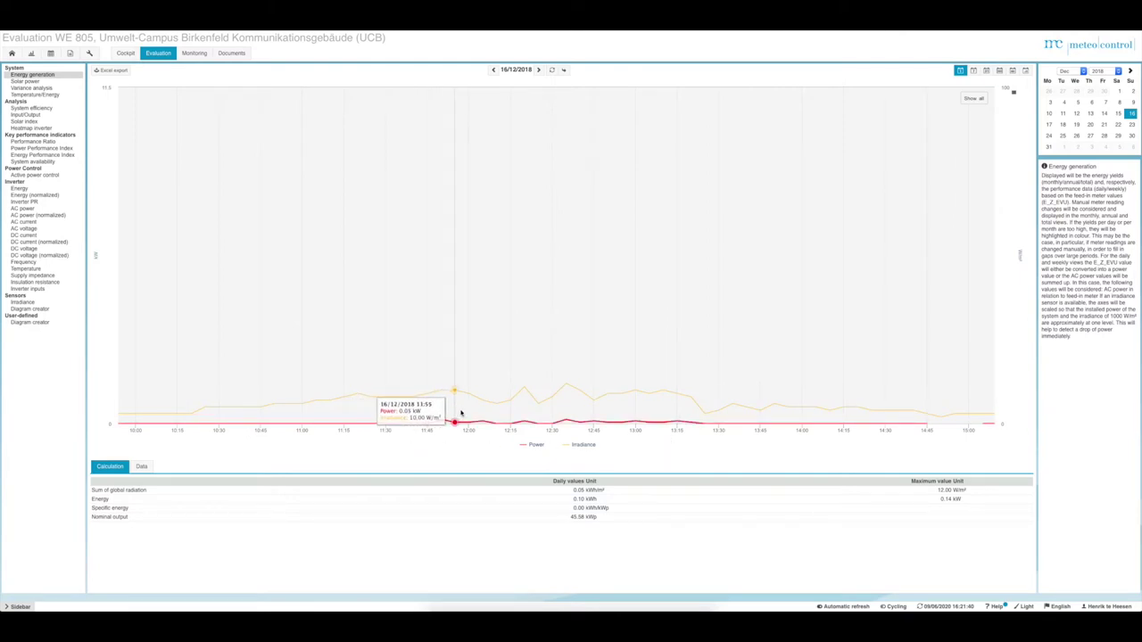
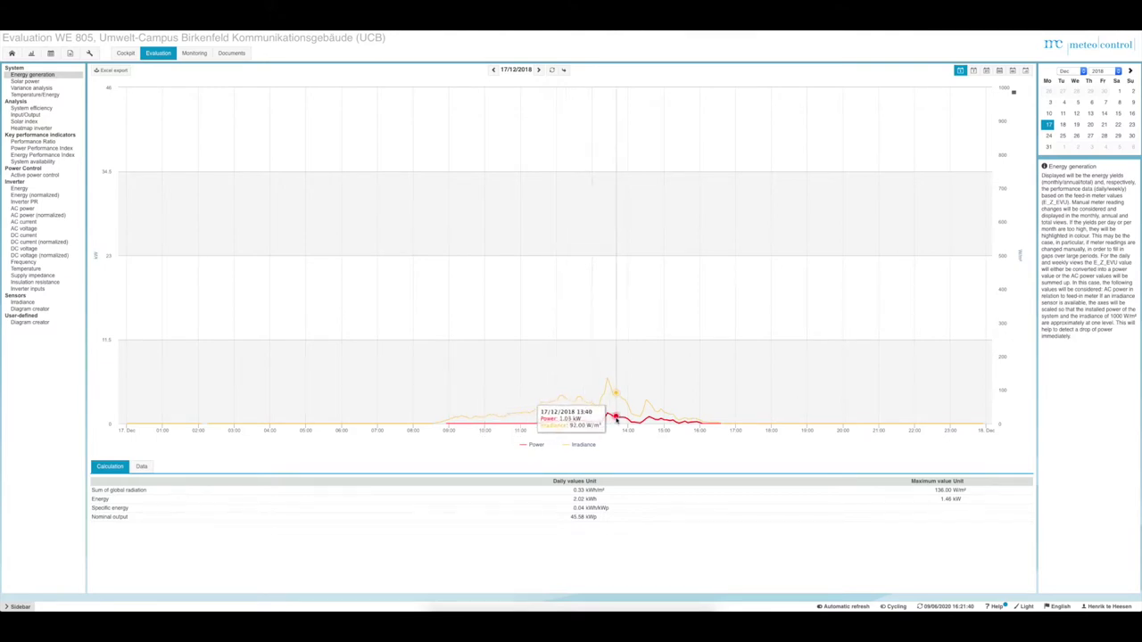
left_click(539, 70)
left_click(539, 70)
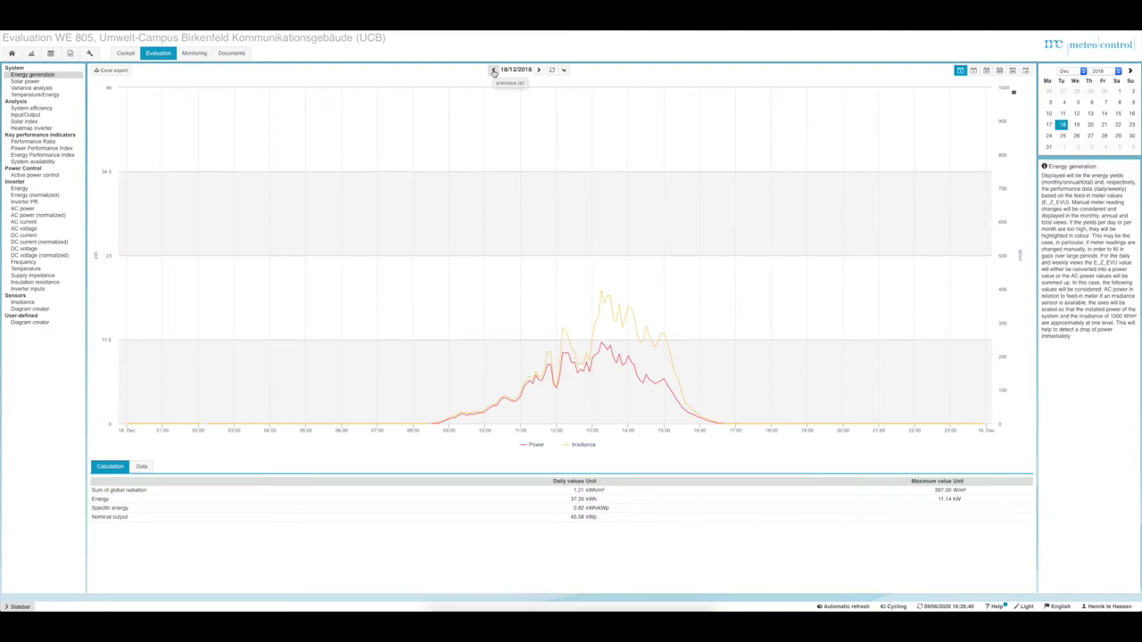
Display the energy generation chart for 11 June 2018
left_click(1071, 71)
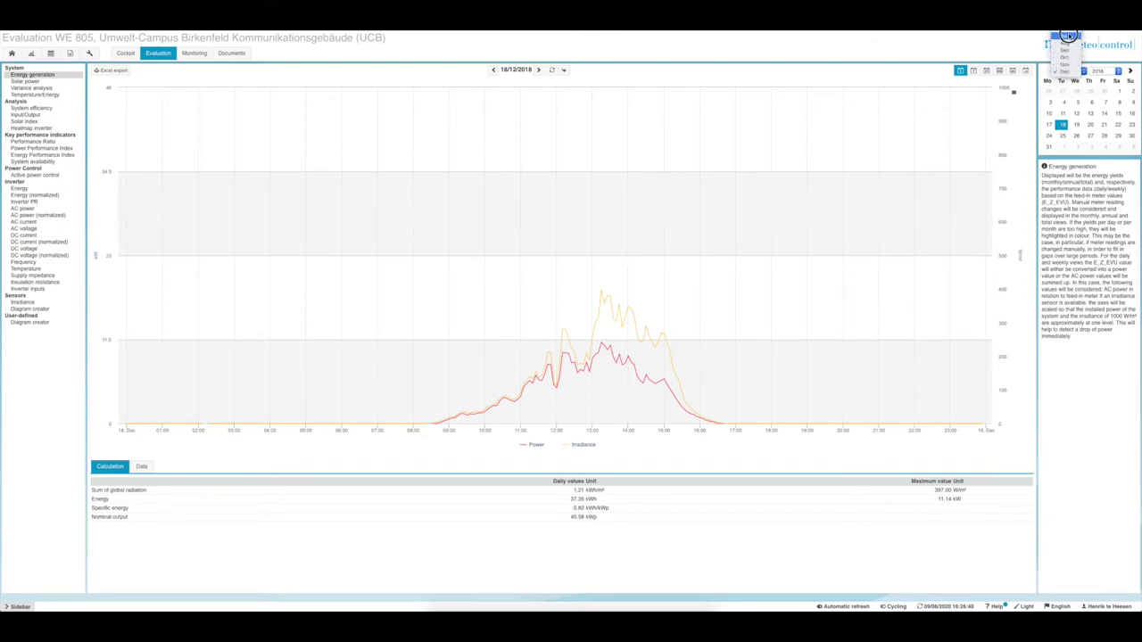
left_click(1067, 36)
left_click(1050, 113)
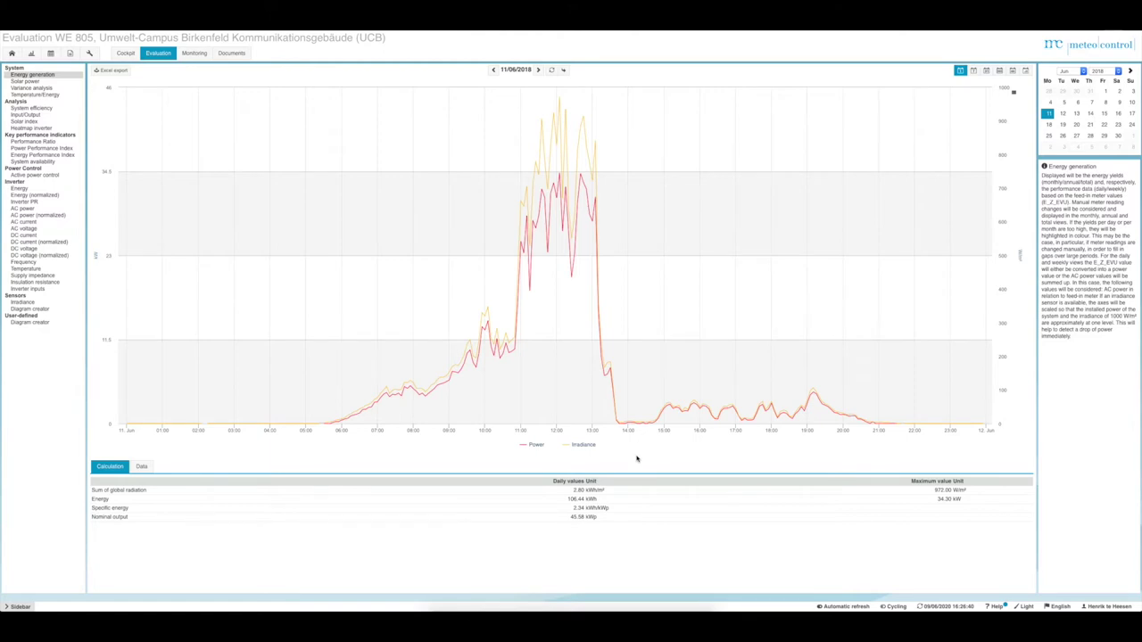
Examine the power curve for 11/06/2018 around midday with the irradiance curve hidden, and show the irradiance curve again
mouse_move(442, 388)
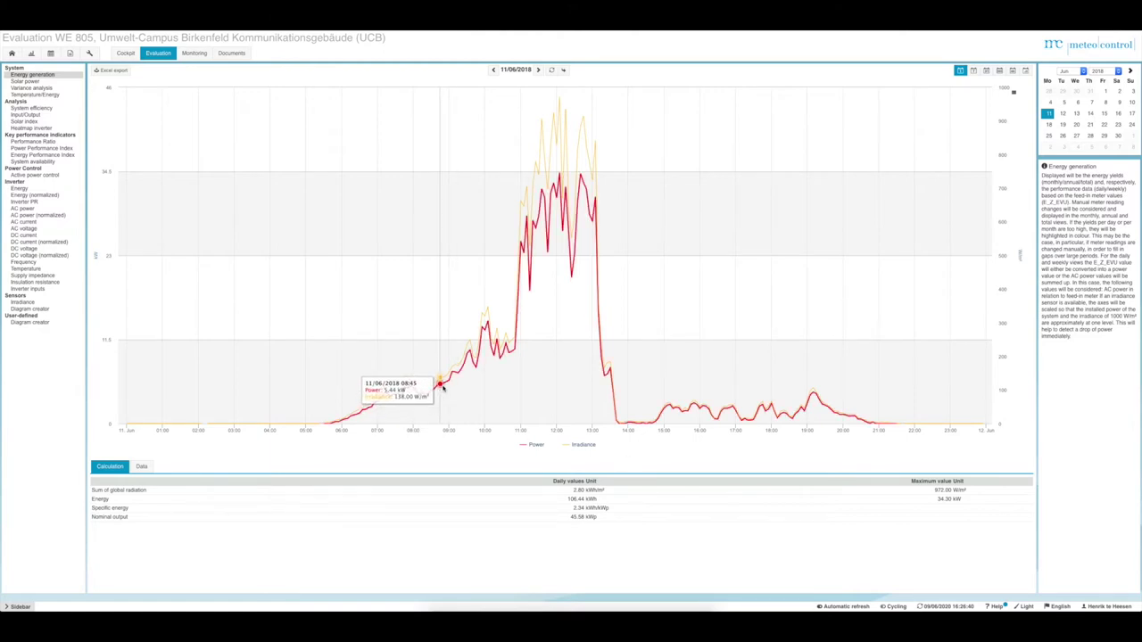
left_click(535, 447)
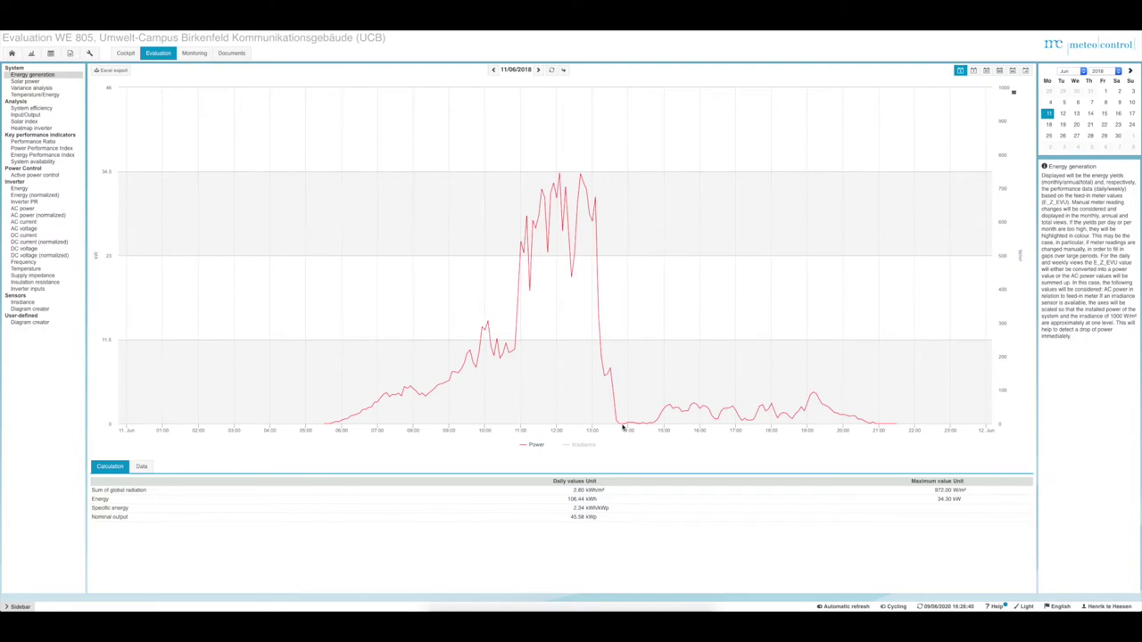
mouse_move(617, 423)
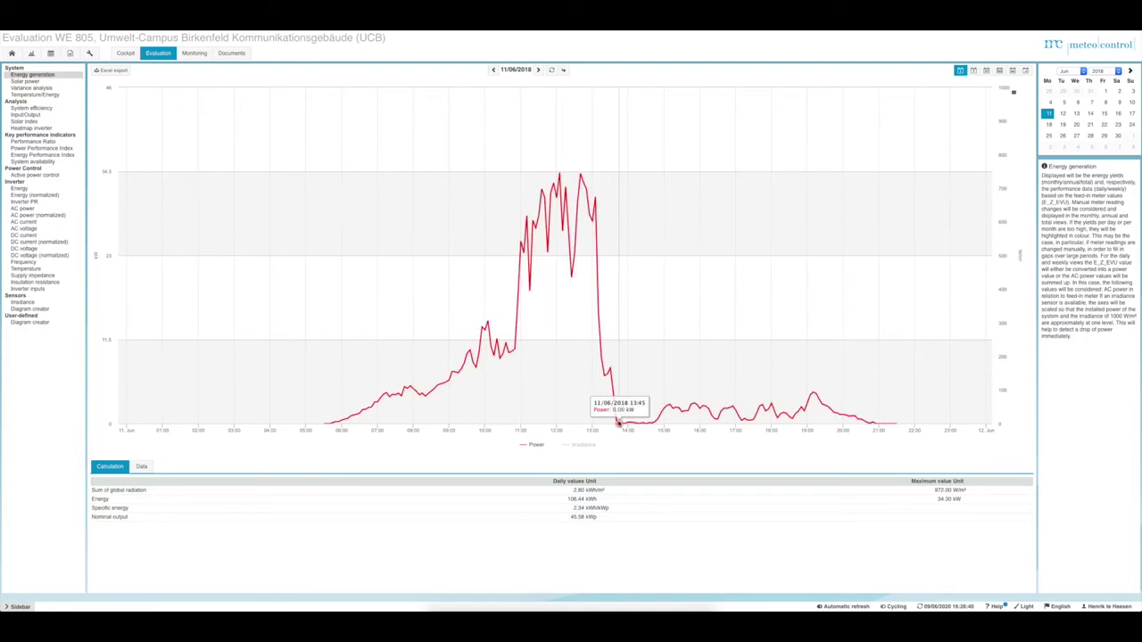
left_click(581, 446)
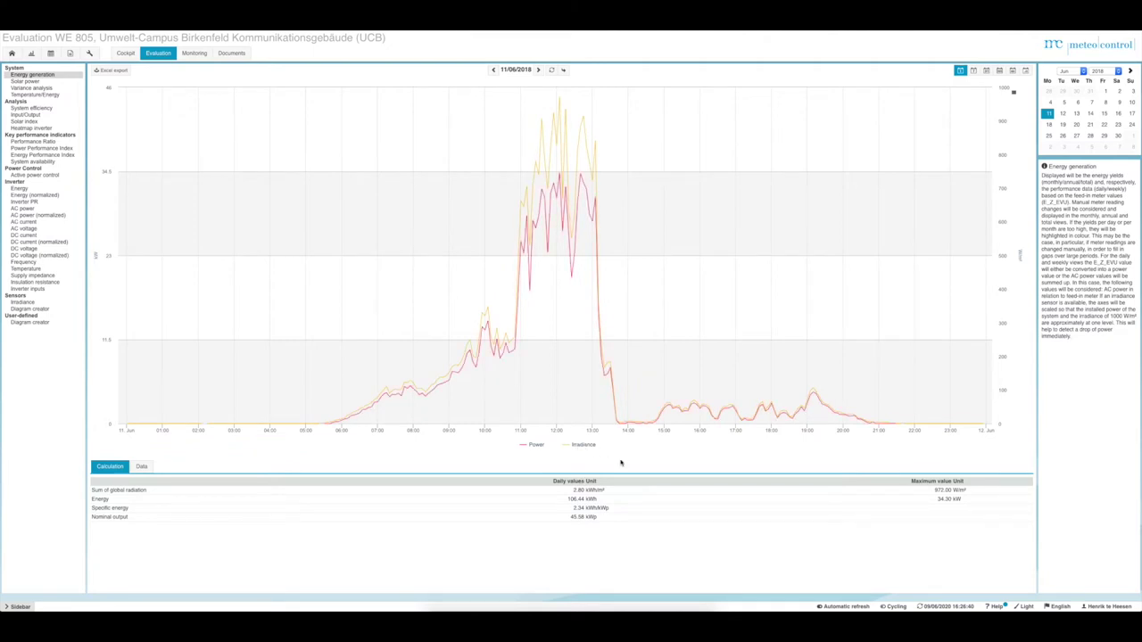
mouse_move(596, 415)
Display the energy generation totals for all years, and switch to the annual chart for 2015
left_click(1013, 71)
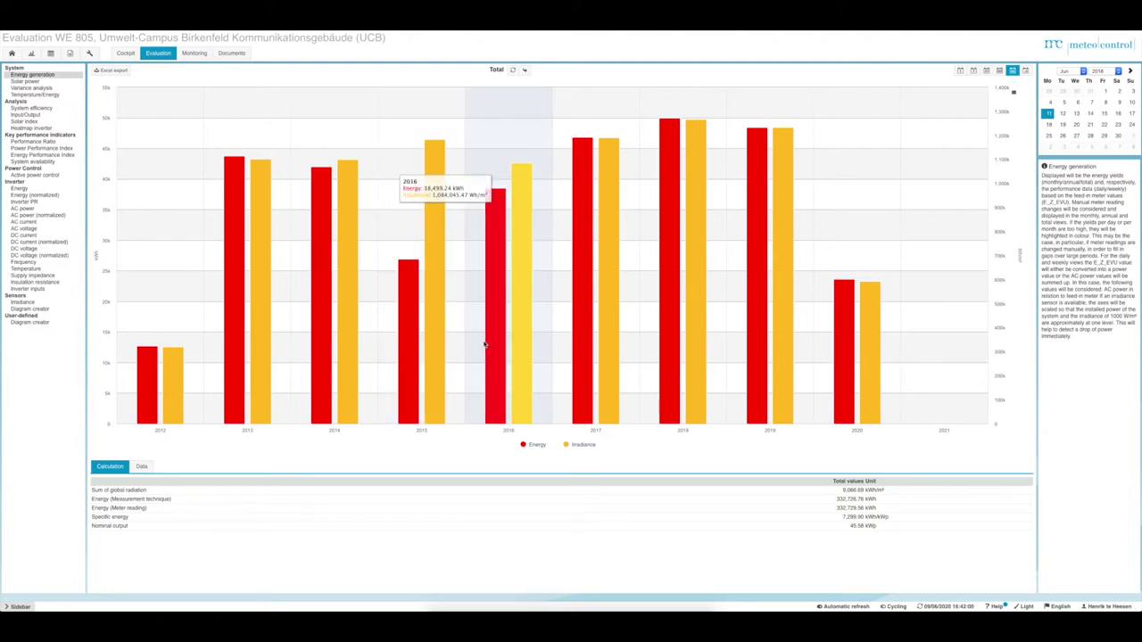
left_click(1000, 70)
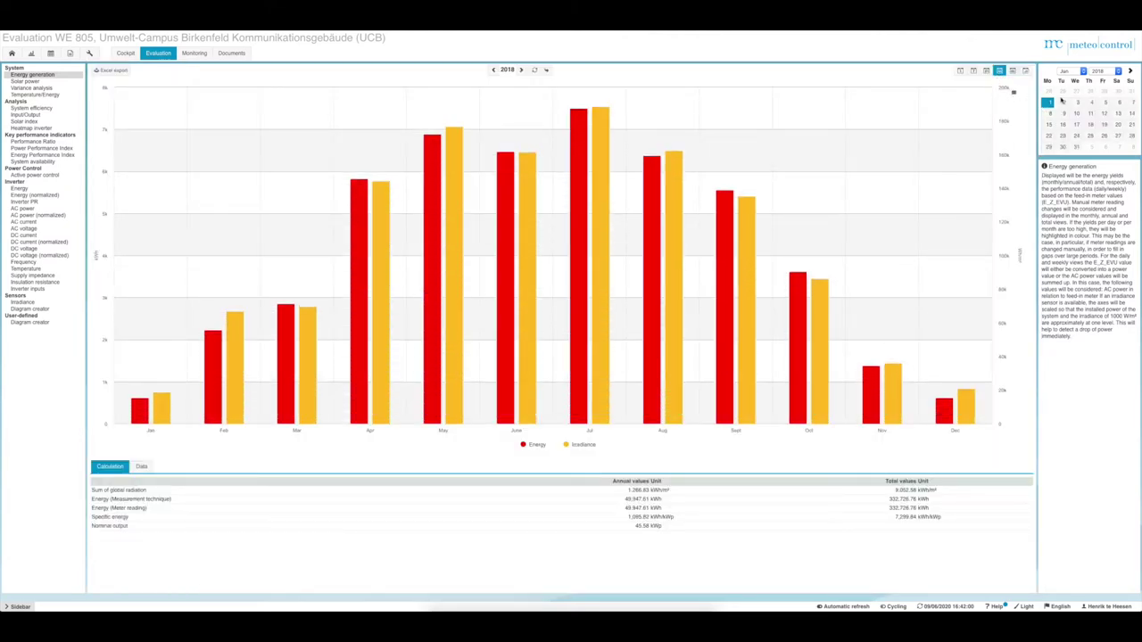
left_click(1099, 72)
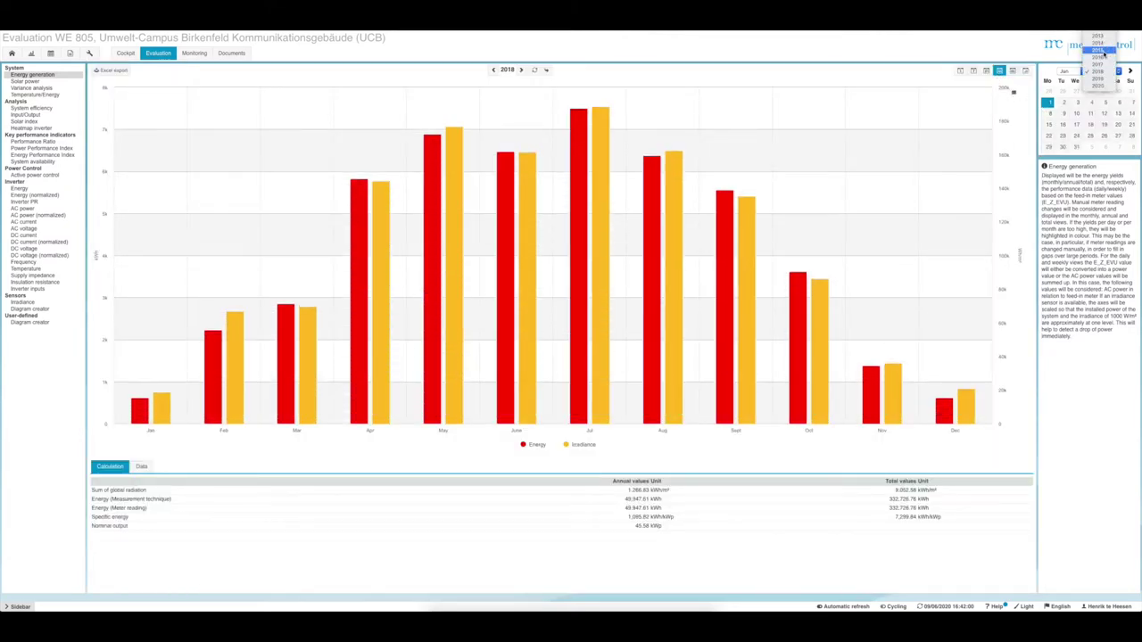
left_click(1105, 55)
left_click(1090, 91)
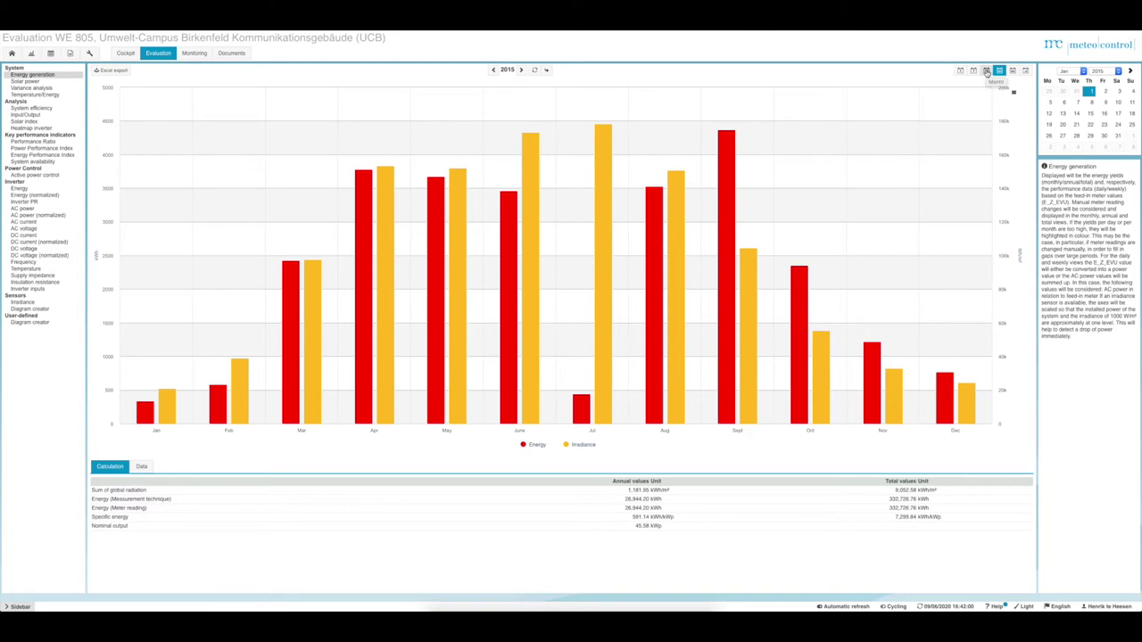
Display the monthly energy generation chart for July 2015
left_click(987, 72)
left_click(1071, 72)
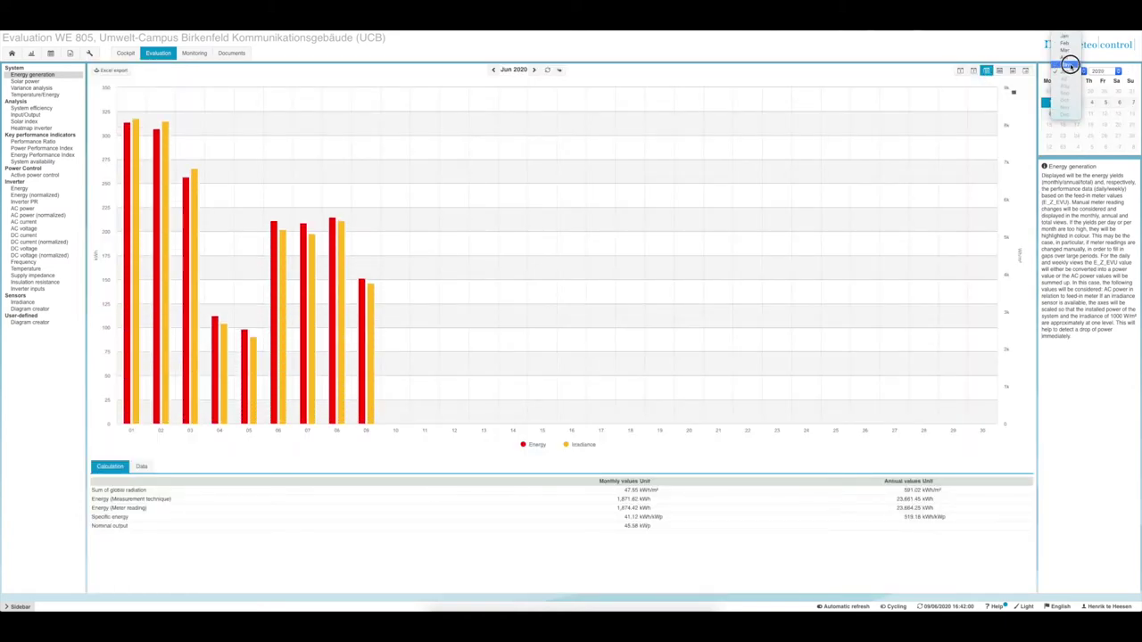
left_click(1071, 73)
left_click(1097, 72)
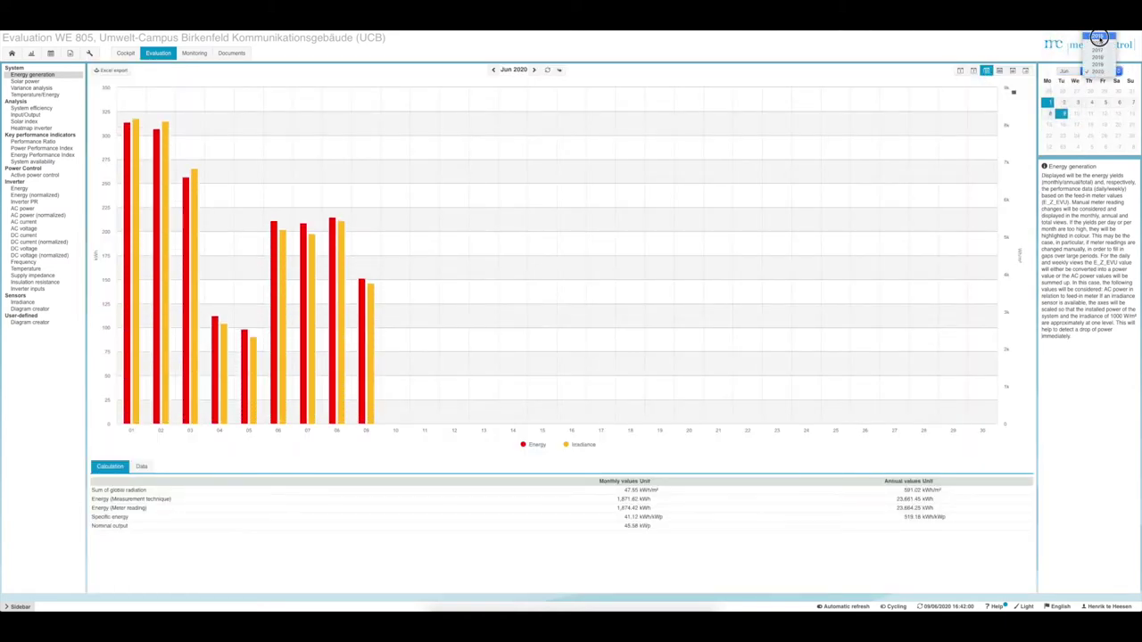
left_click(1098, 36)
left_click(1070, 73)
left_click(1068, 80)
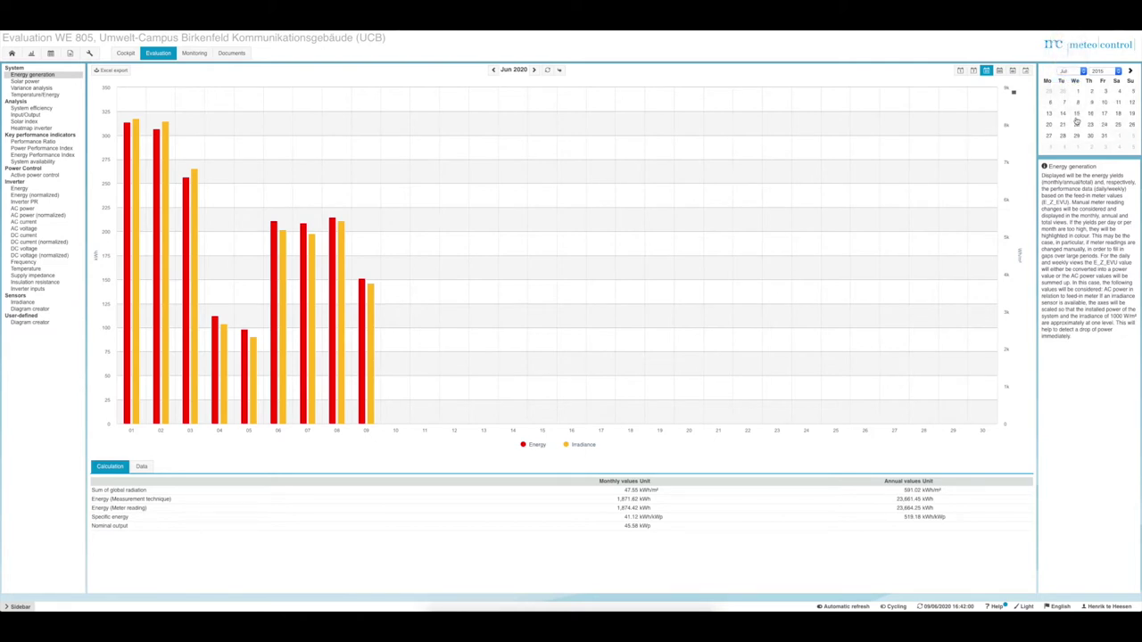
left_click(1076, 91)
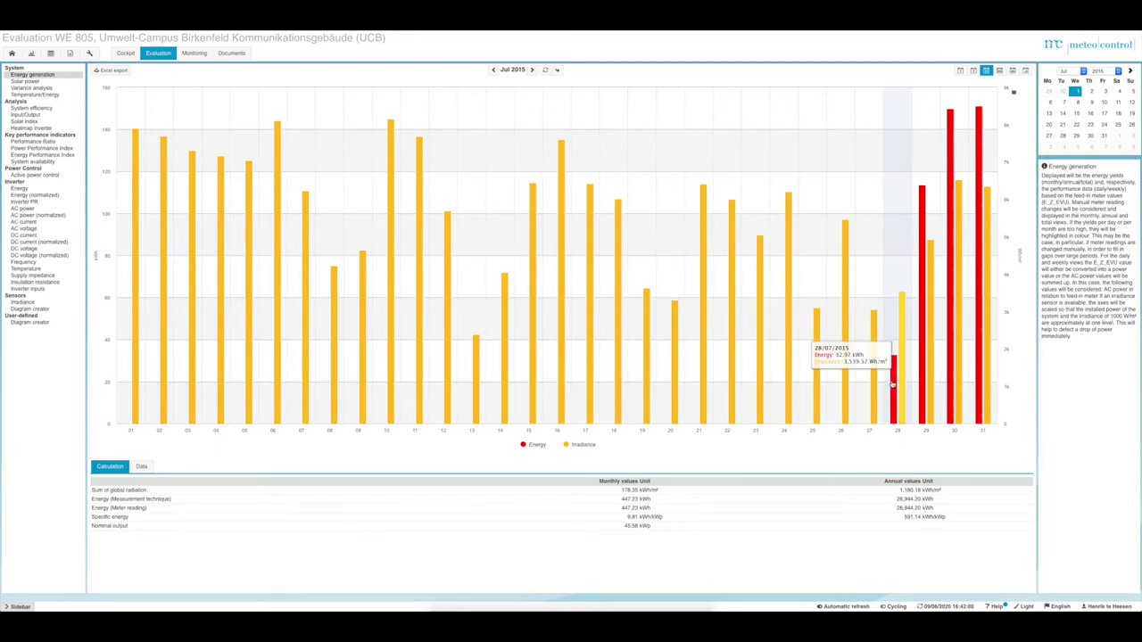
Display the June 2015 monthly chart, and open the daily energy generation chart for 26/06/2015
left_click(492, 69)
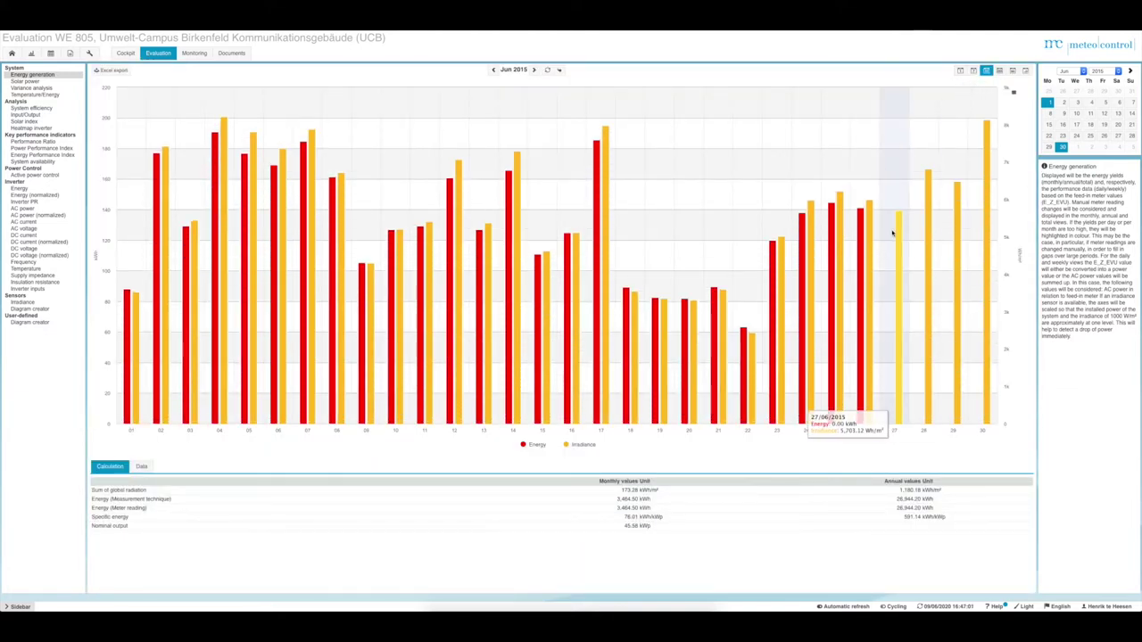
left_click(960, 71)
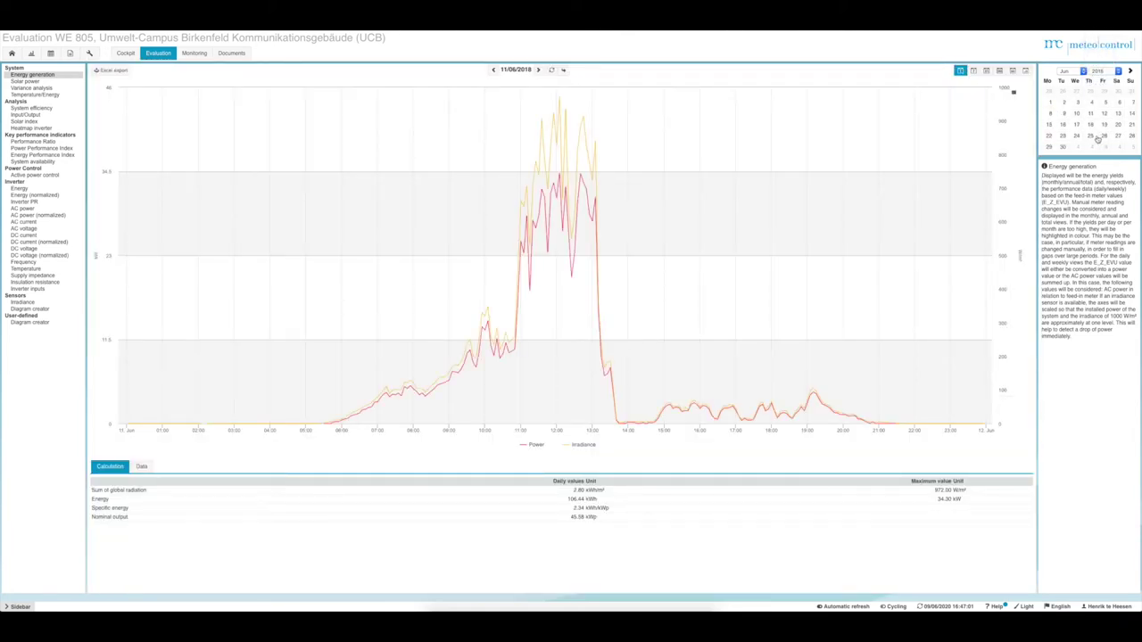
left_click(1104, 136)
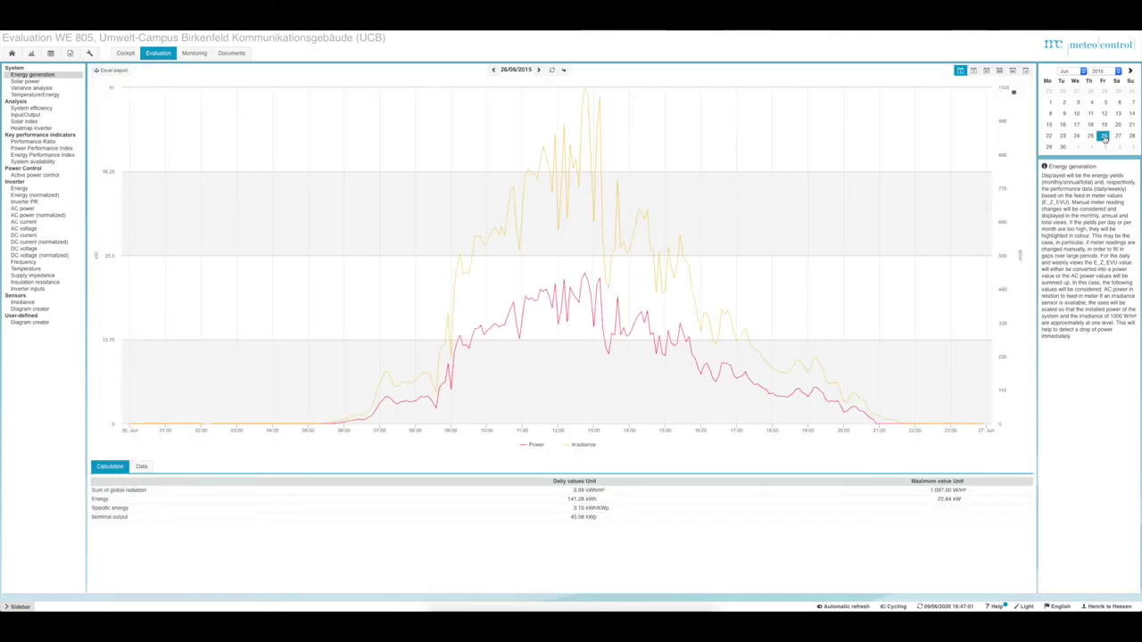
mouse_move(605, 347)
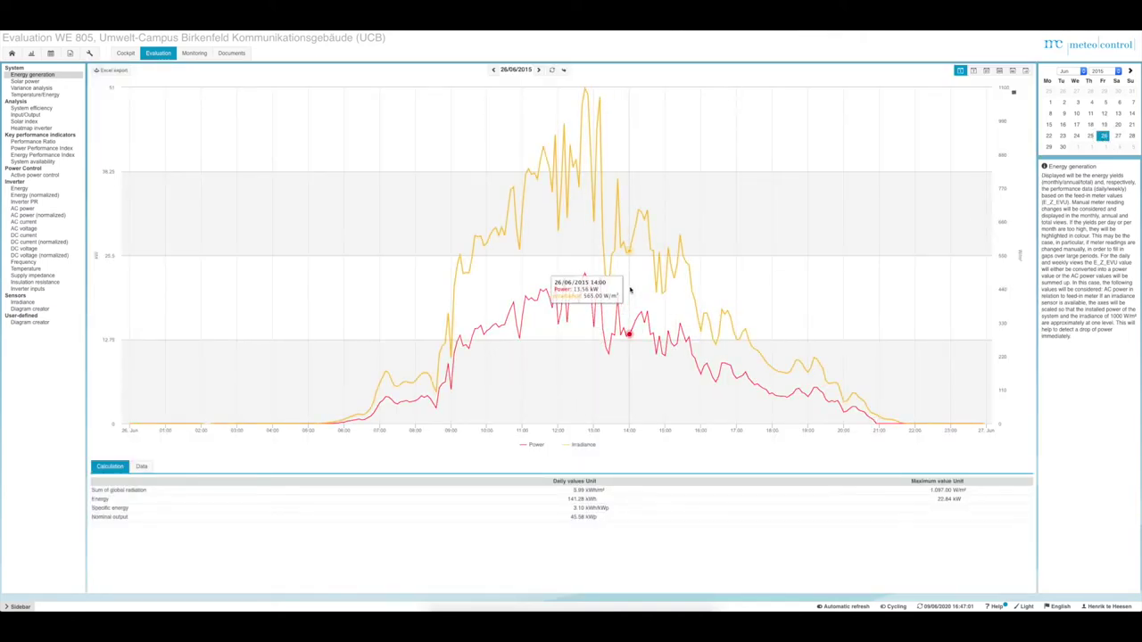
Advance day by day from 26/06/2015 to 29/06/2015, examining the power and irradiance curves
left_click(540, 72)
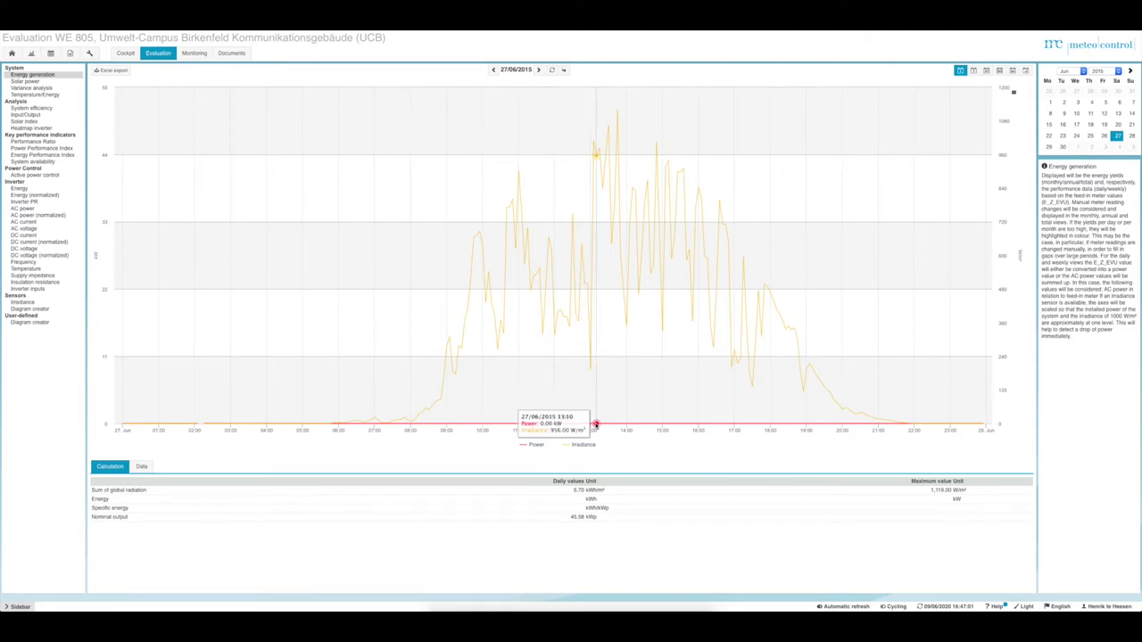
left_click(538, 70)
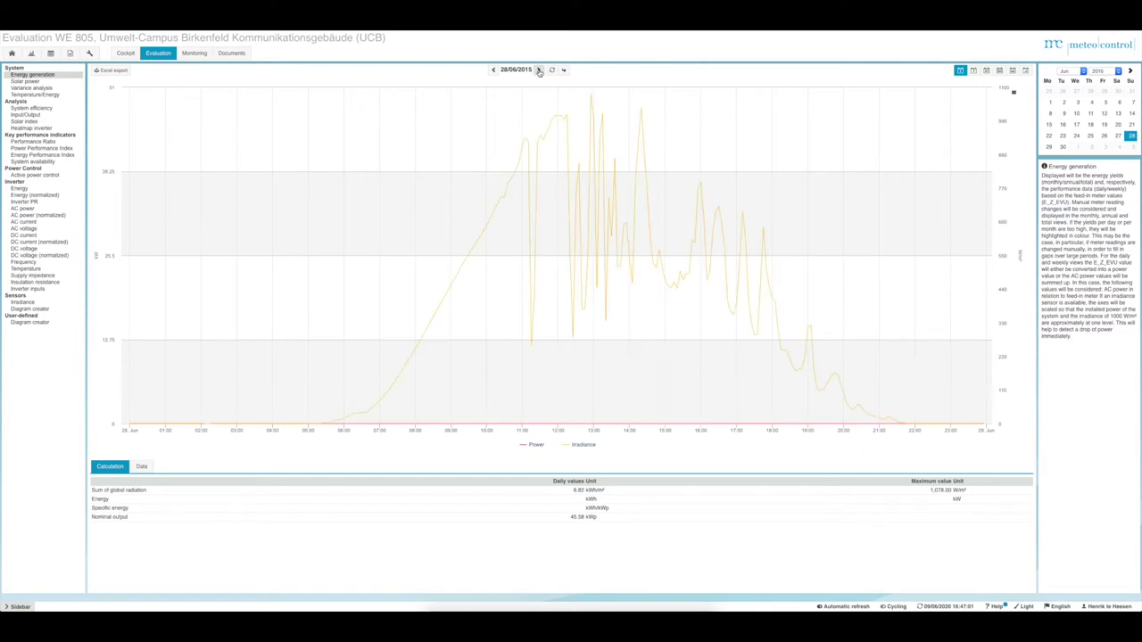
left_click(539, 69)
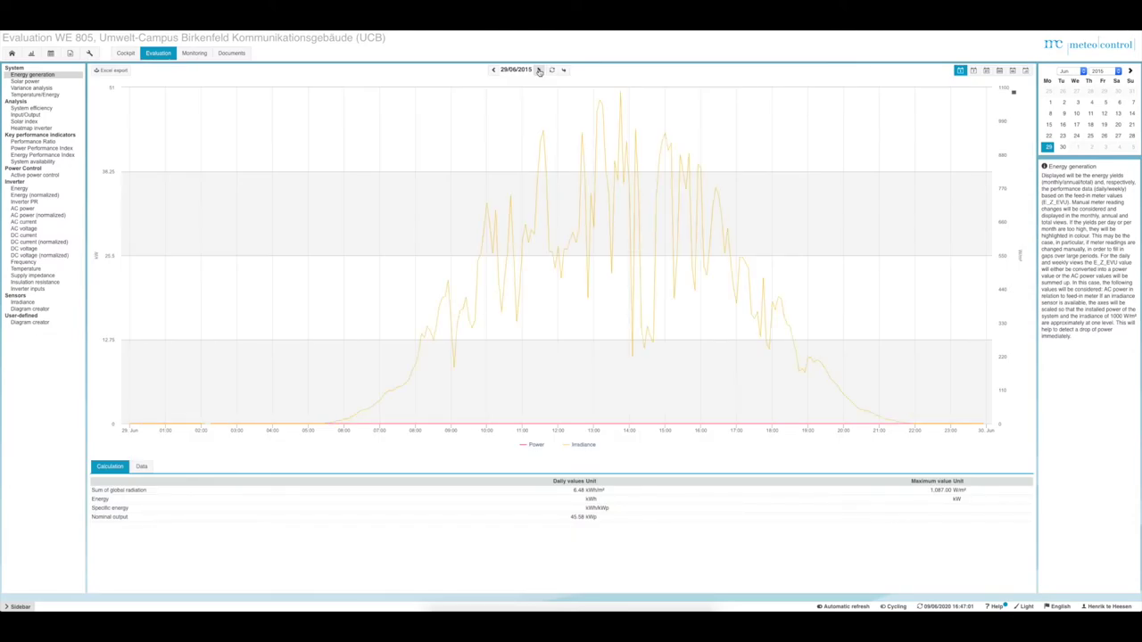
mouse_move(543, 339)
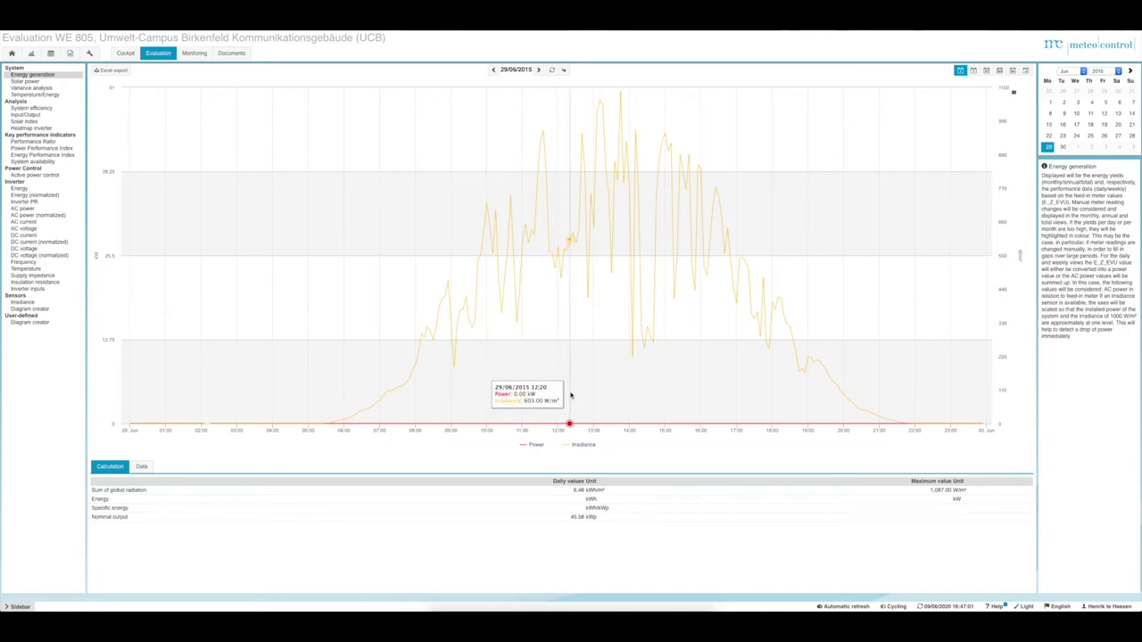
Display the July 2015 monthly chart again, and open the daily energy generation chart for 25/07/2015
left_click(986, 69)
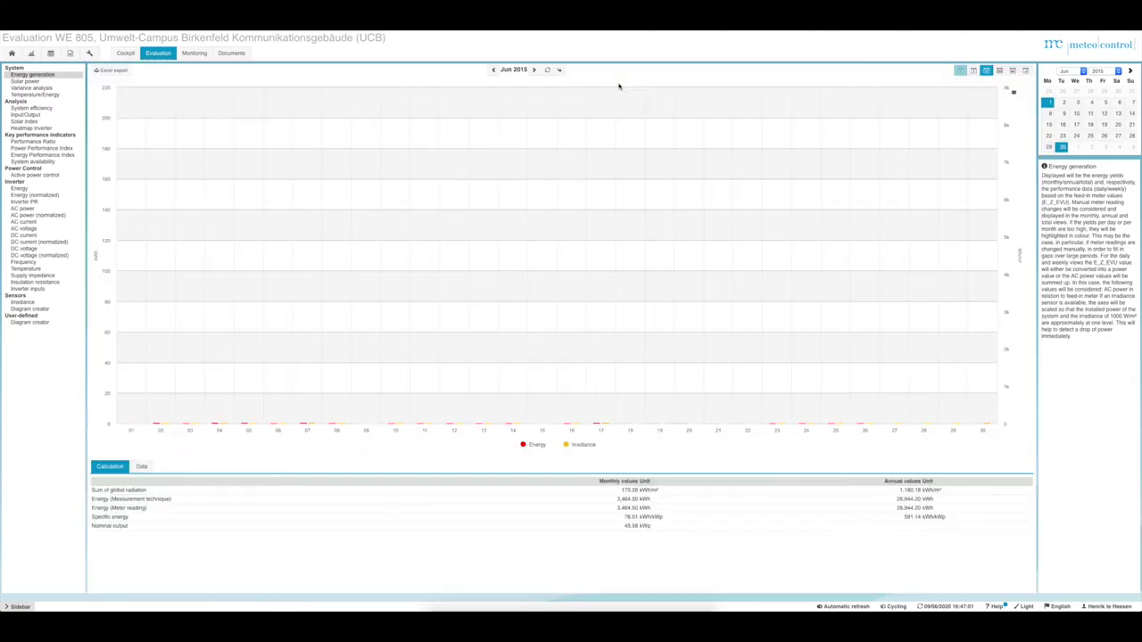
left_click(534, 71)
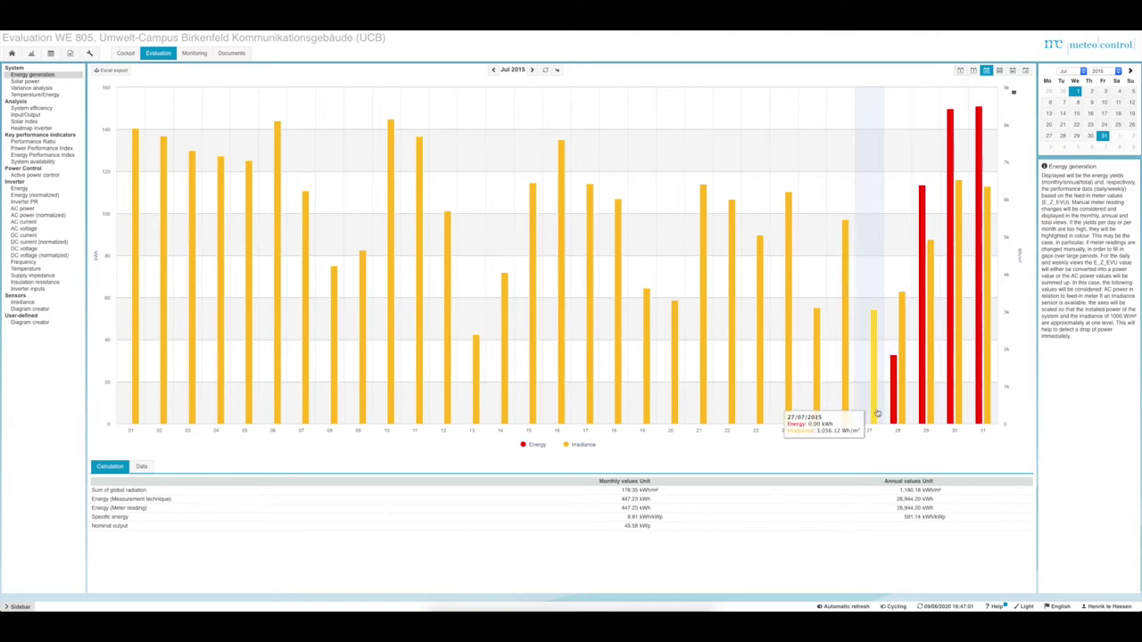
left_click(960, 70)
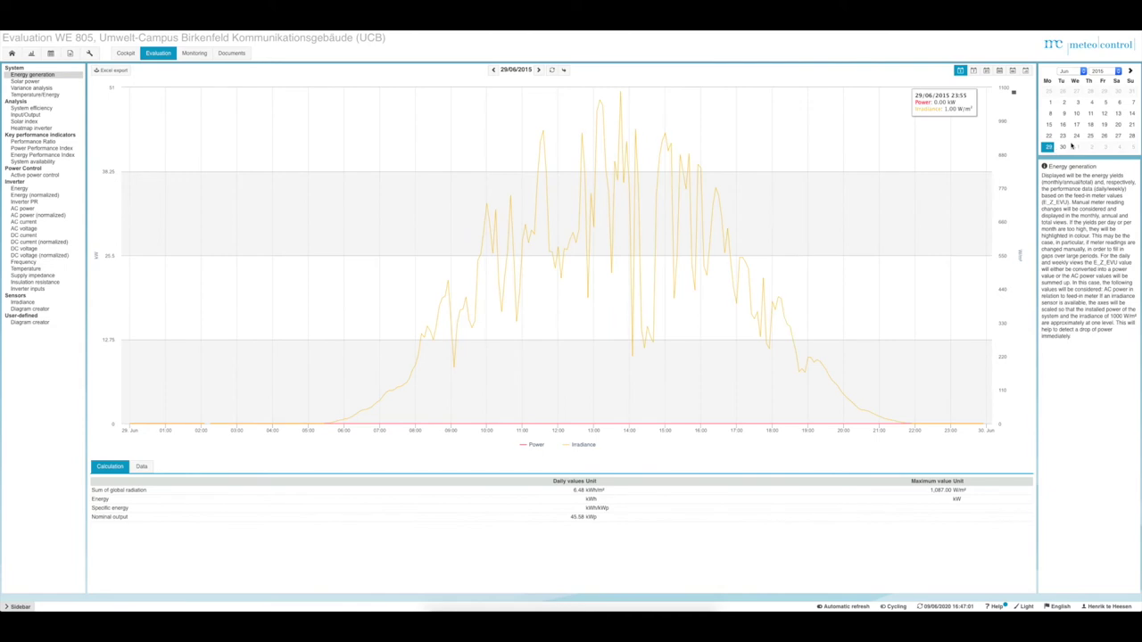
left_click(1072, 70)
left_click(1071, 79)
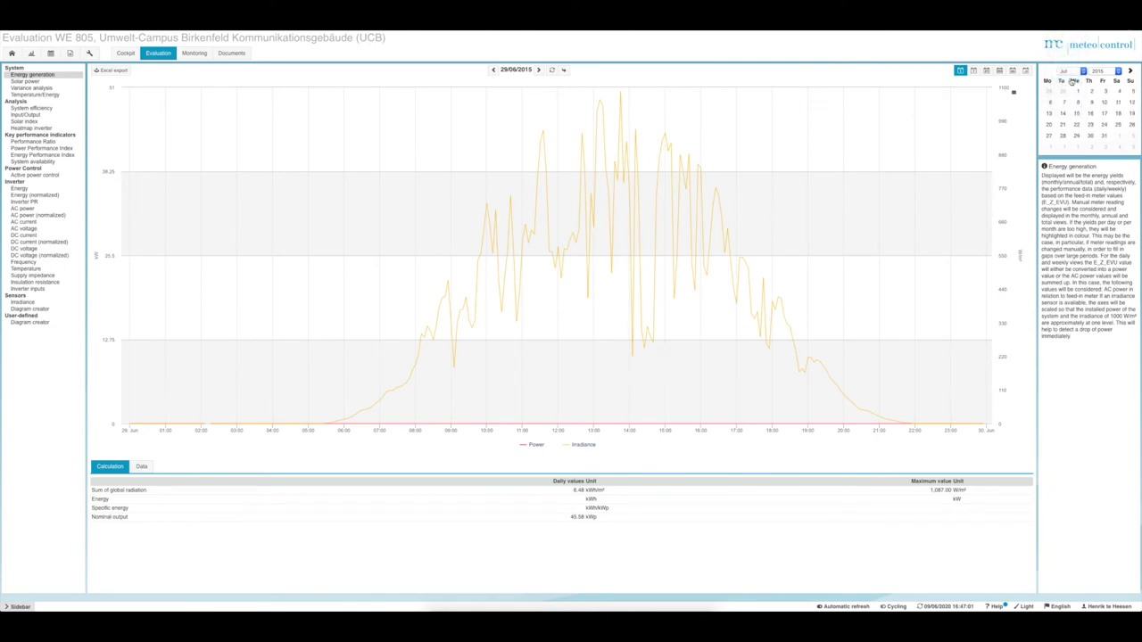
left_click(1118, 124)
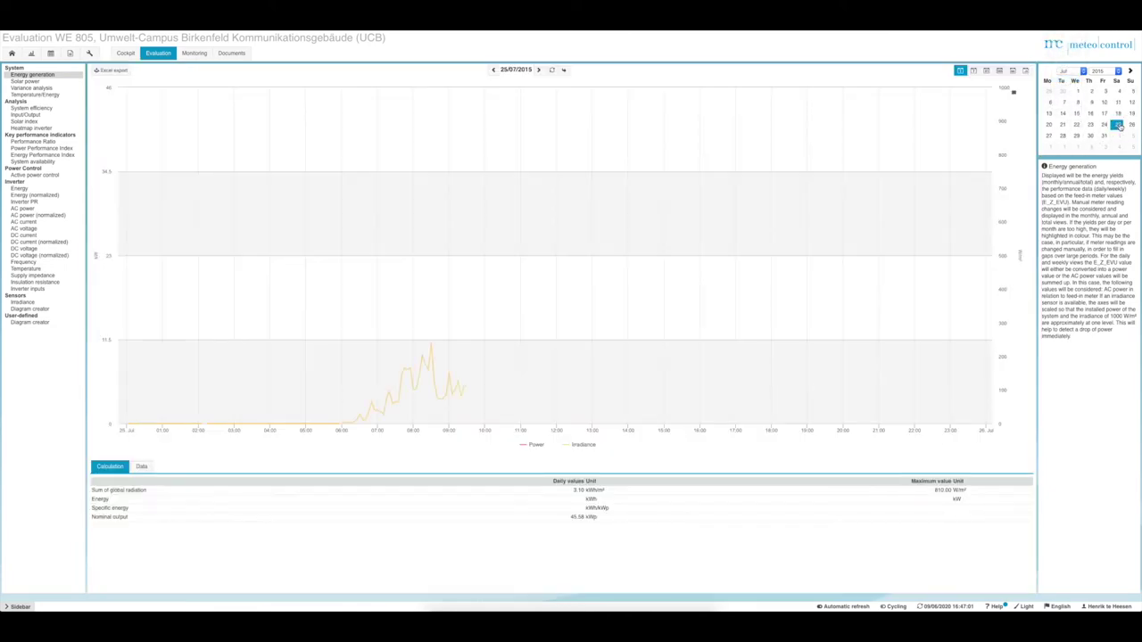
Advance the daily energy generation chart day by day from 25/07/2015 to 28/07/2015
left_click(539, 70)
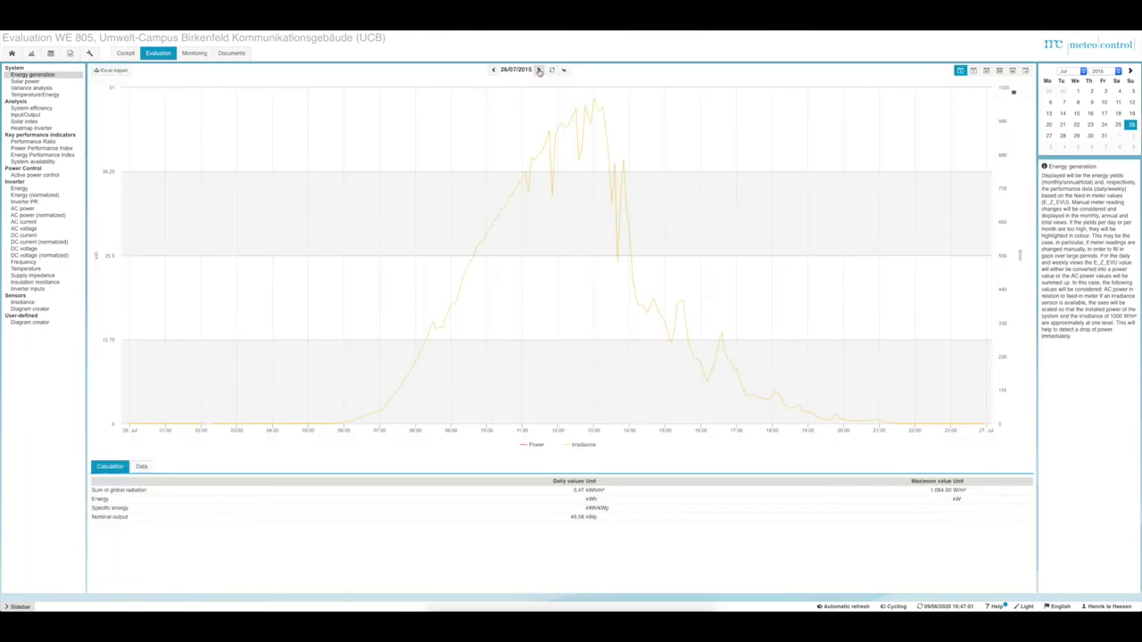
left_click(539, 70)
left_click(539, 71)
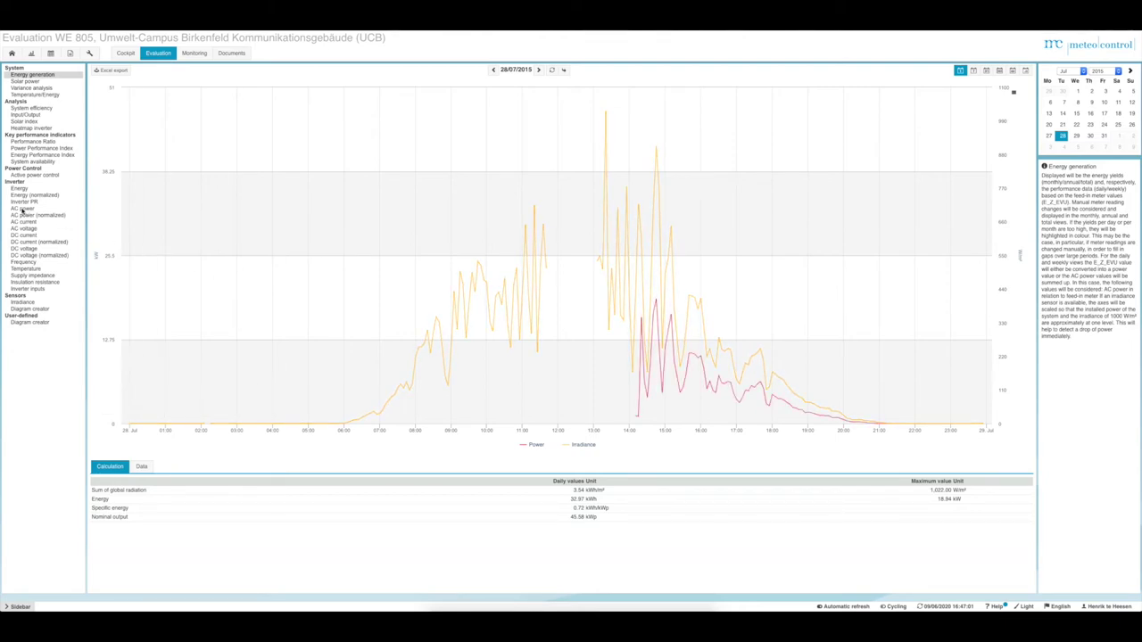
Display the inverters' AC power for 28/07/2015, check the following day, and go back day by day to 26/07/2015
left_click(23, 209)
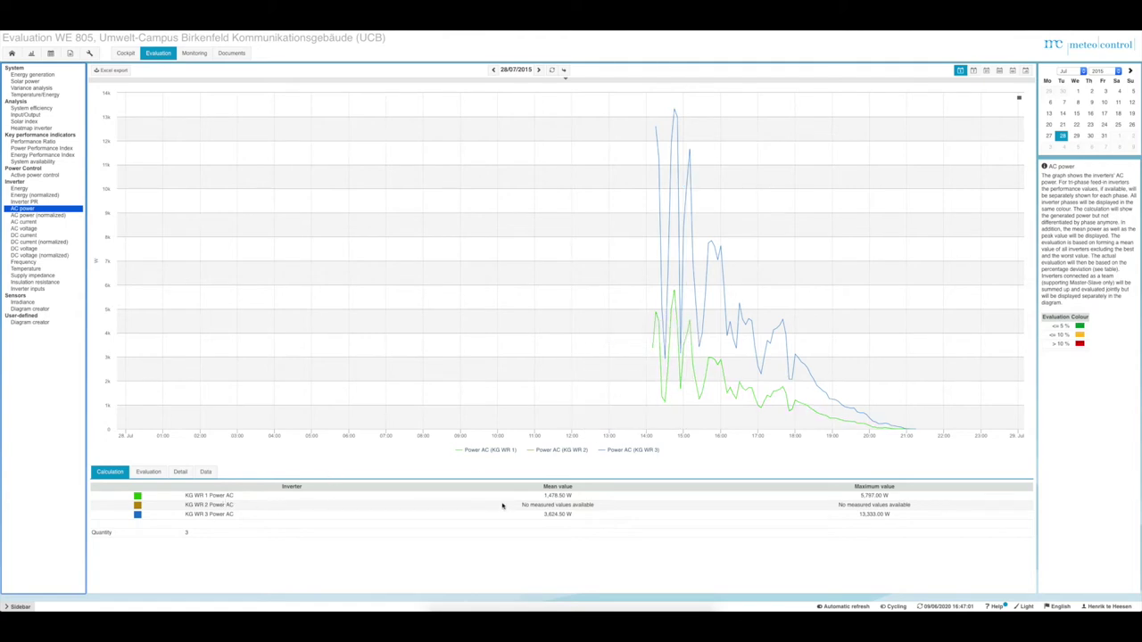
left_click(539, 69)
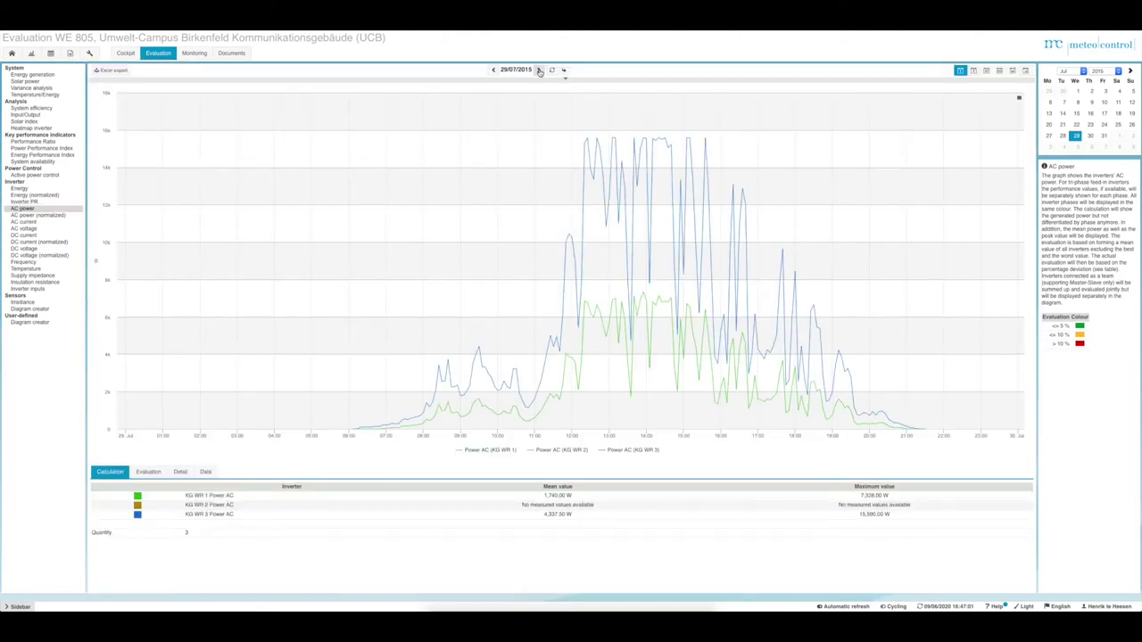
left_click(493, 70)
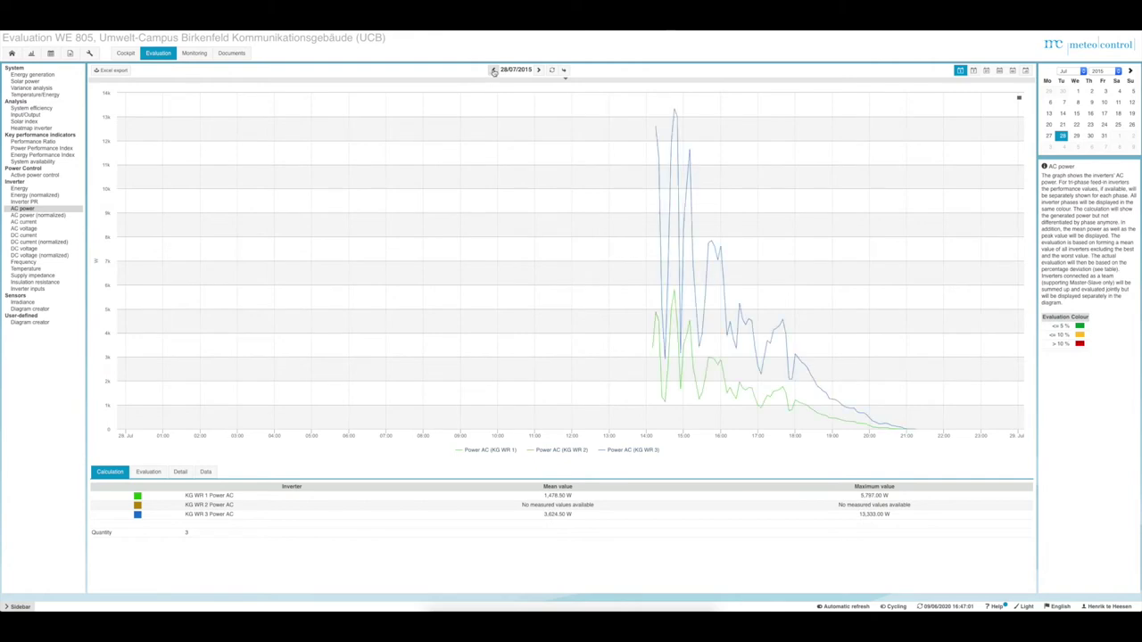
left_click(493, 70)
left_click(494, 70)
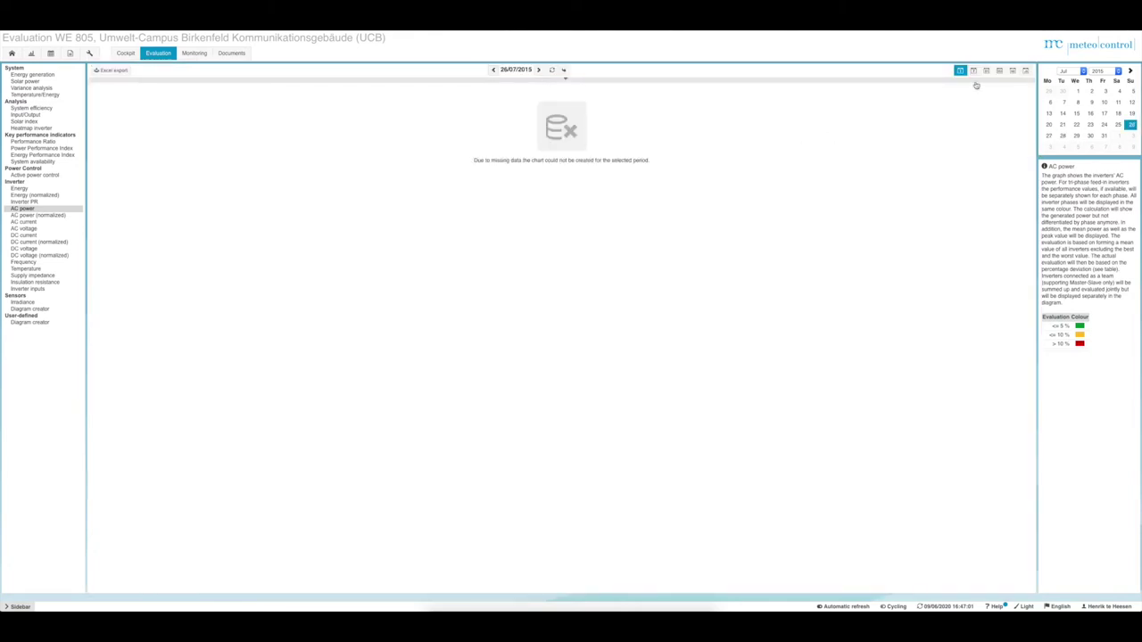
Switch the AC power chart to weekly view and go back week by week to 22–28 June 2015
left_click(974, 71)
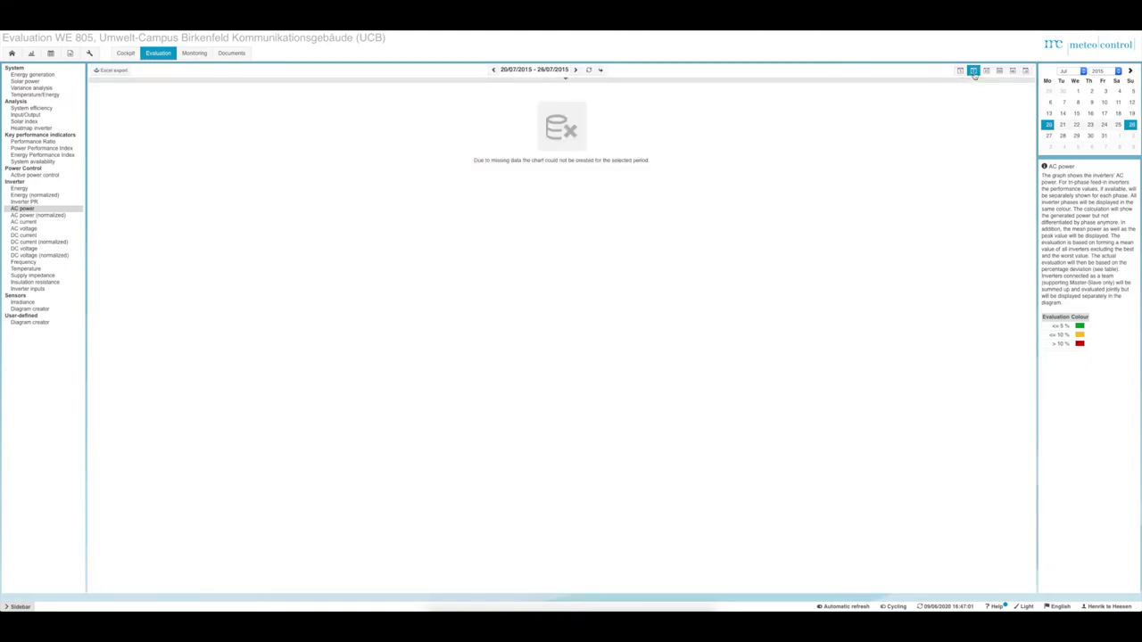
left_click(494, 69)
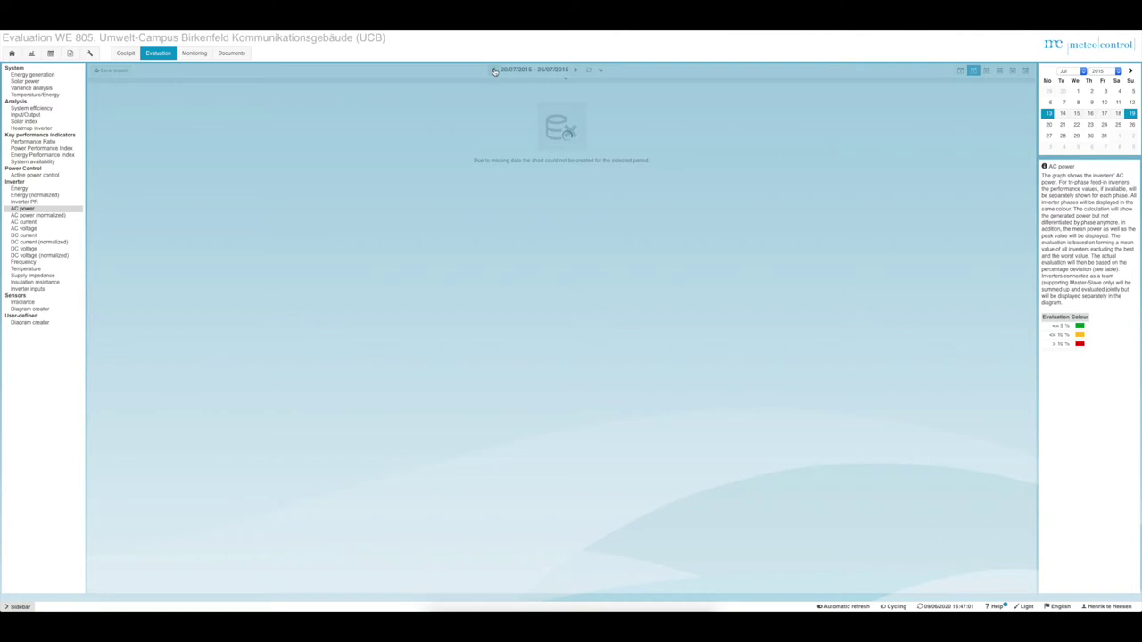
left_click(494, 69)
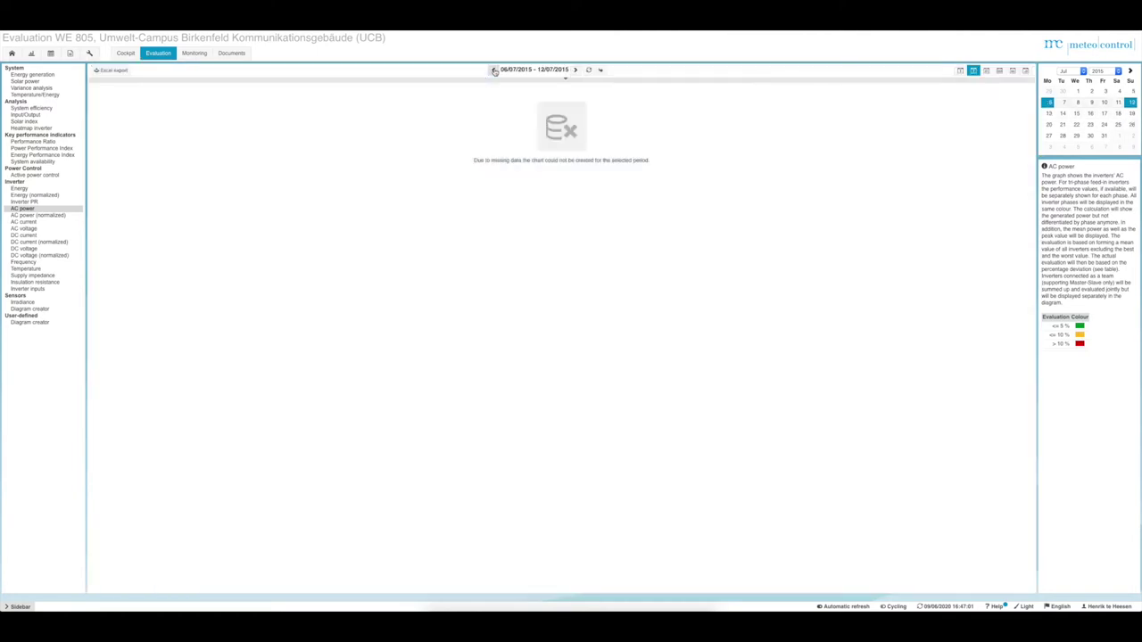
left_click(493, 70)
left_click(494, 69)
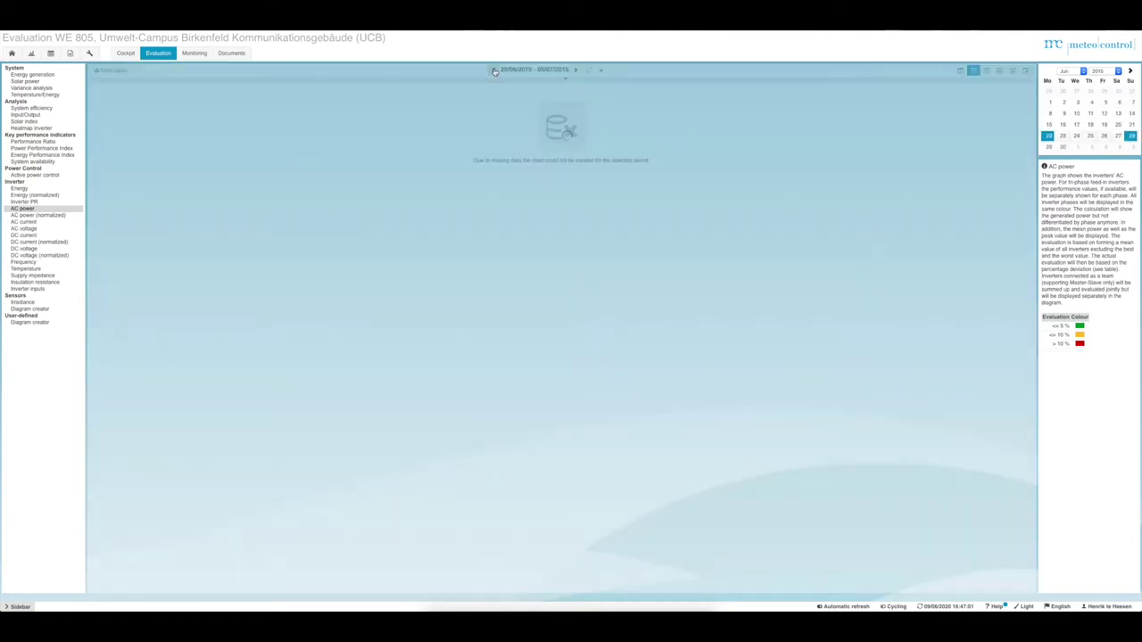
Go back week by week in the AC power chart from 22–28 June to 1–7 June 2015
left_click(494, 70)
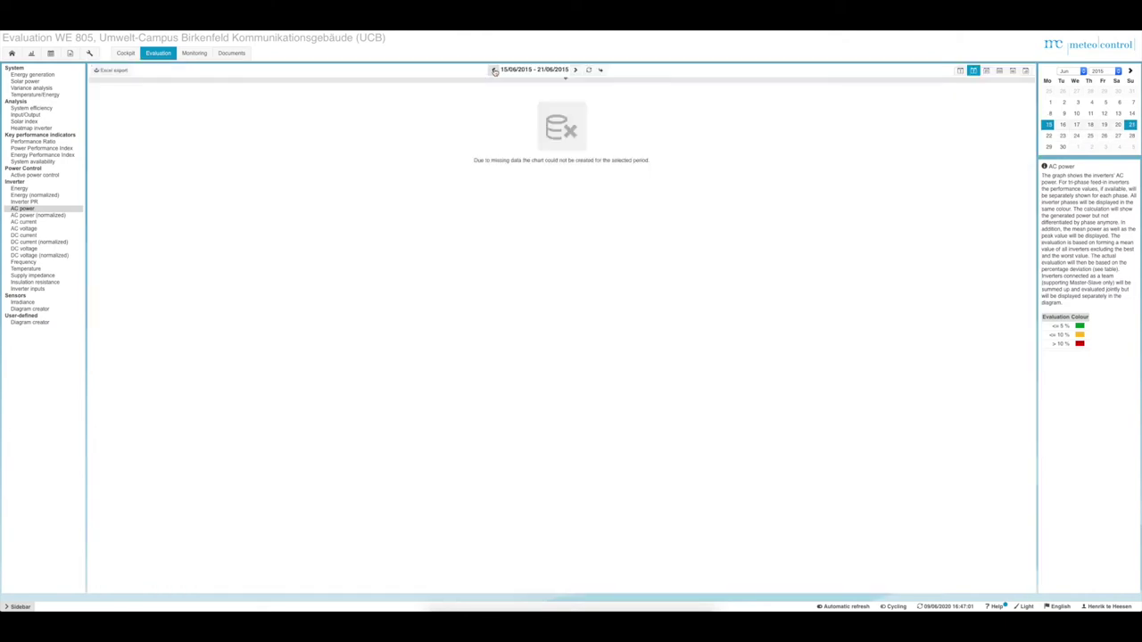
left_click(494, 69)
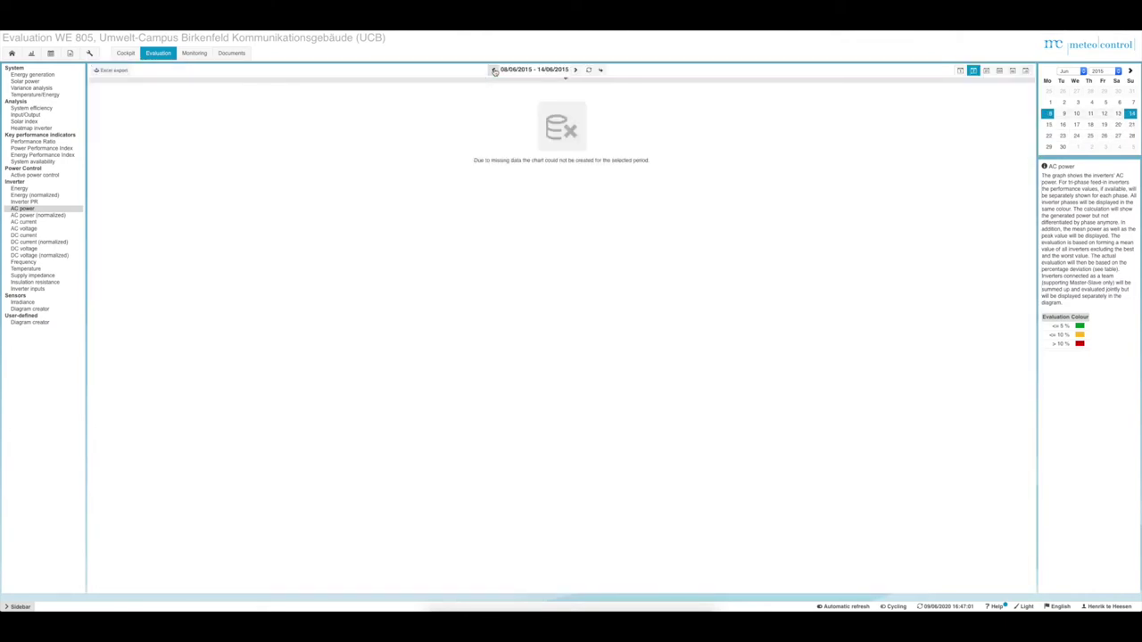
left_click(494, 69)
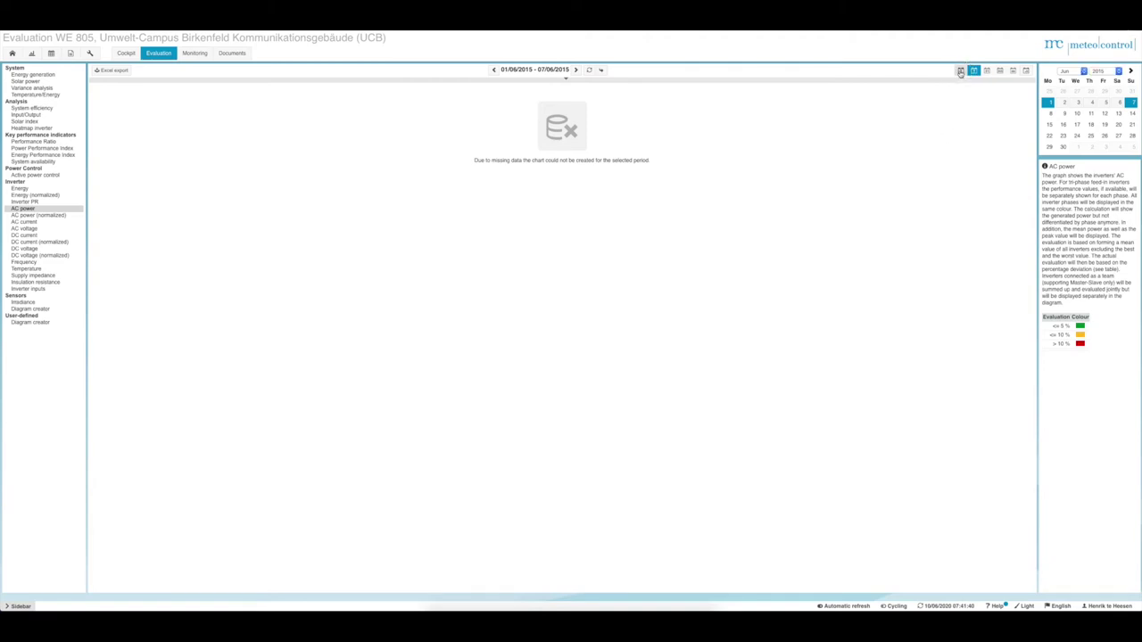
Switch the AC power chart to daily view, display 29/03/2016, and advance it to 30/03/2016
left_click(961, 71)
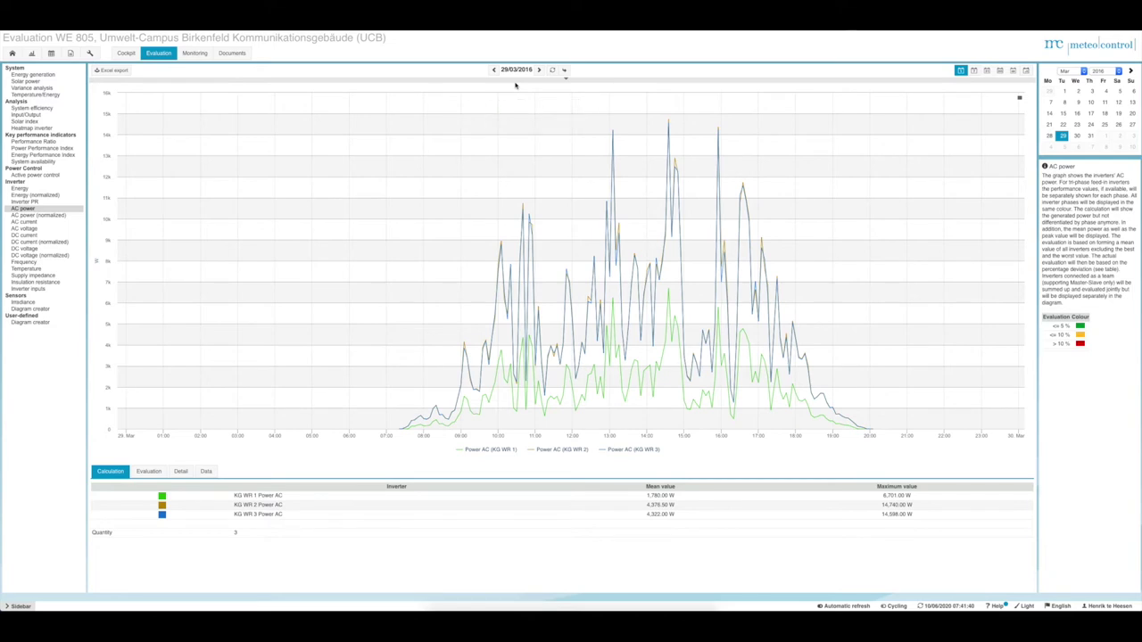
mouse_move(497, 429)
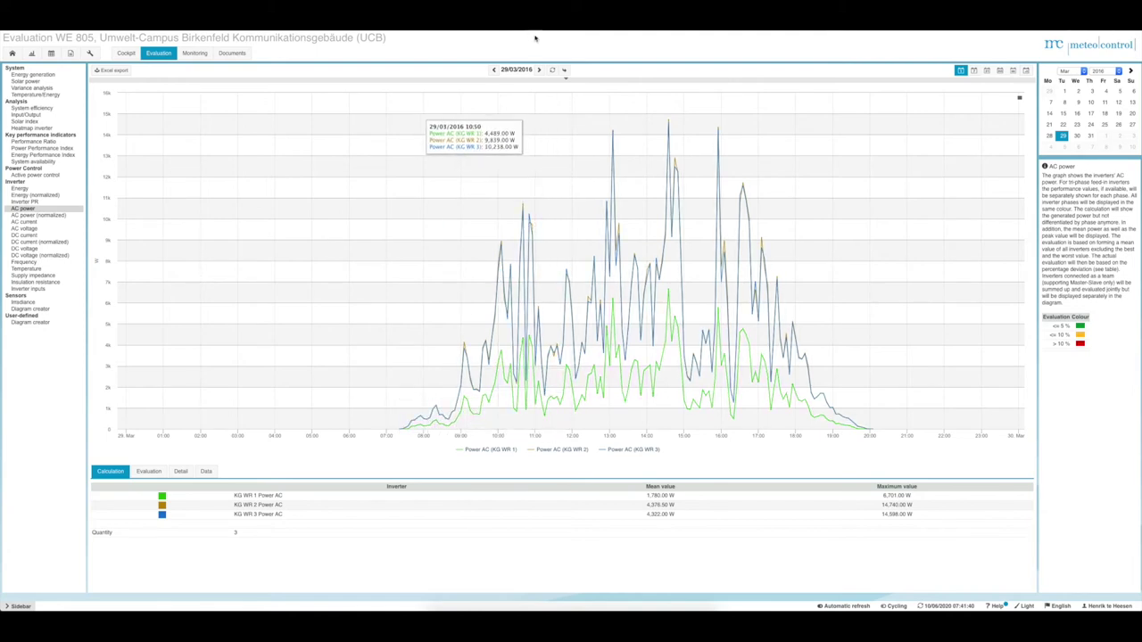
left_click(539, 69)
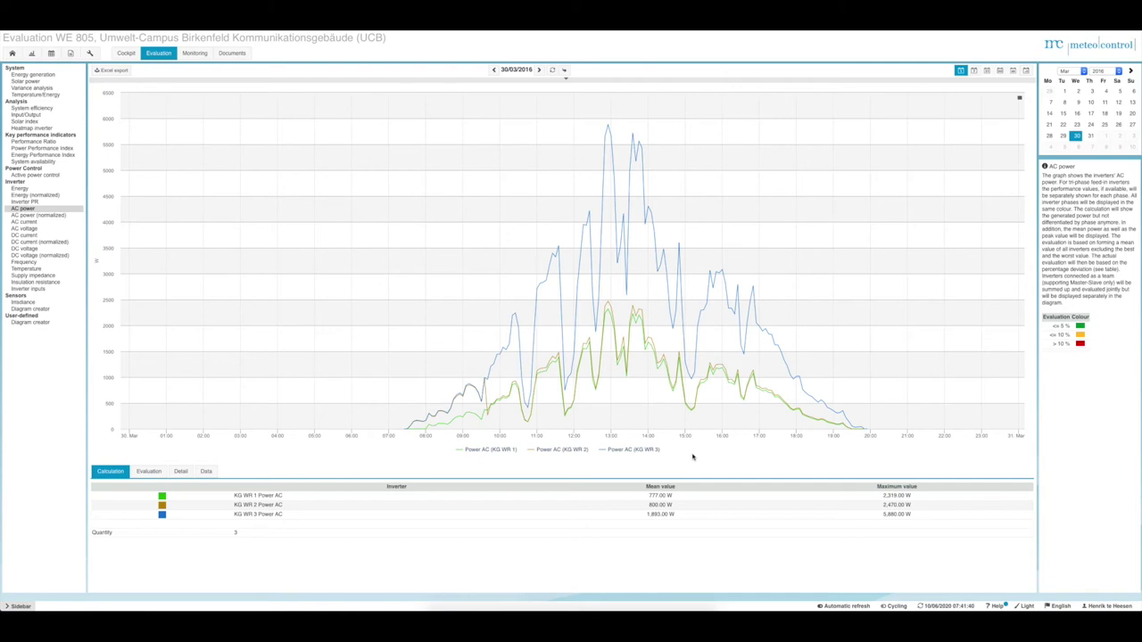
Display the inverters' normalized AC power for 30/03/2016 and compare the individual inverter curves
left_click(40, 216)
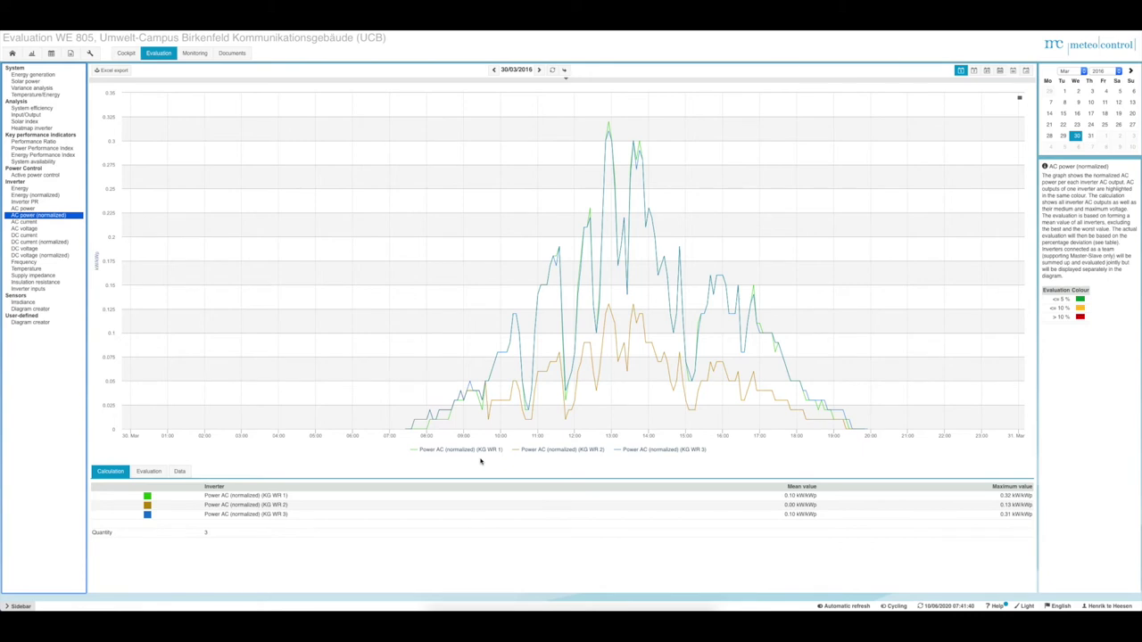
mouse_move(503, 284)
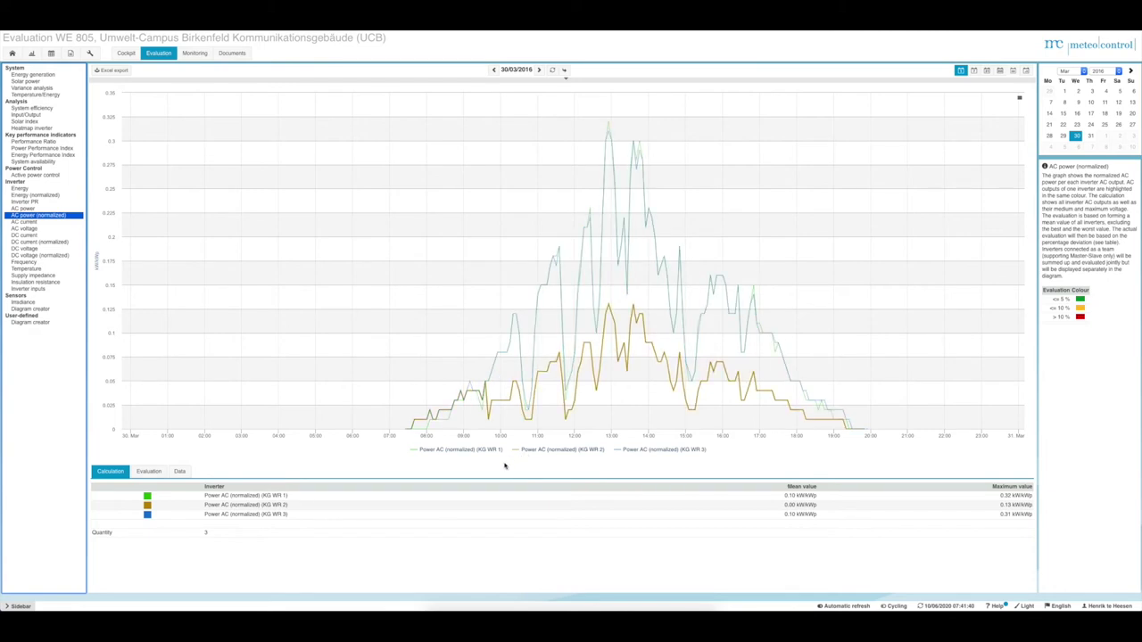
mouse_move(472, 419)
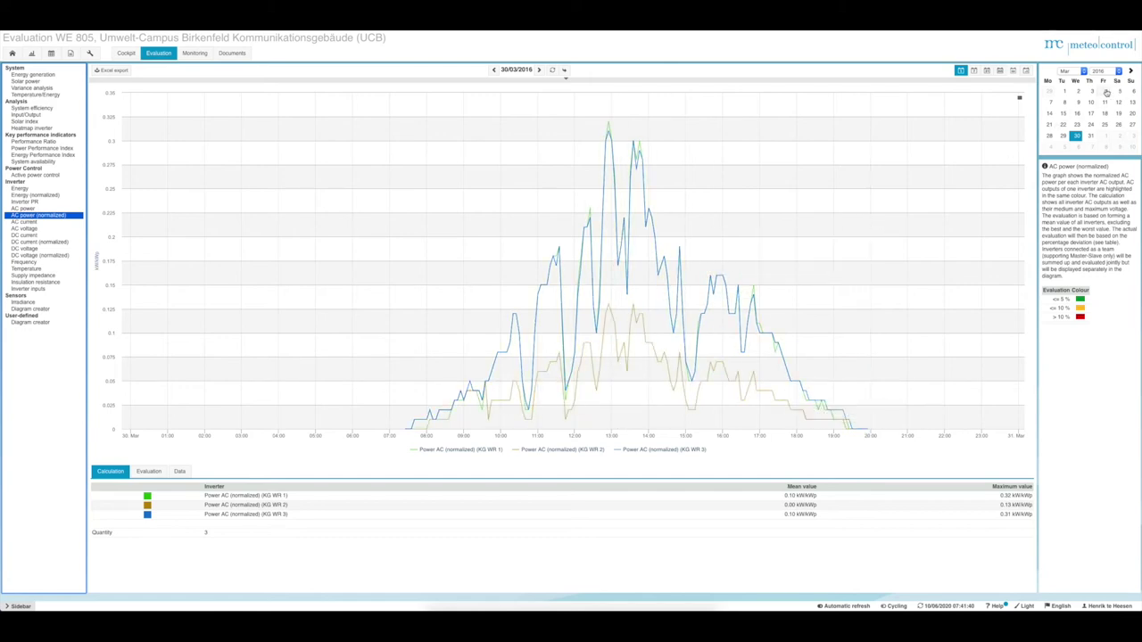
Change the date of the normalized AC power chart to 20/04/2016
left_click(1075, 73)
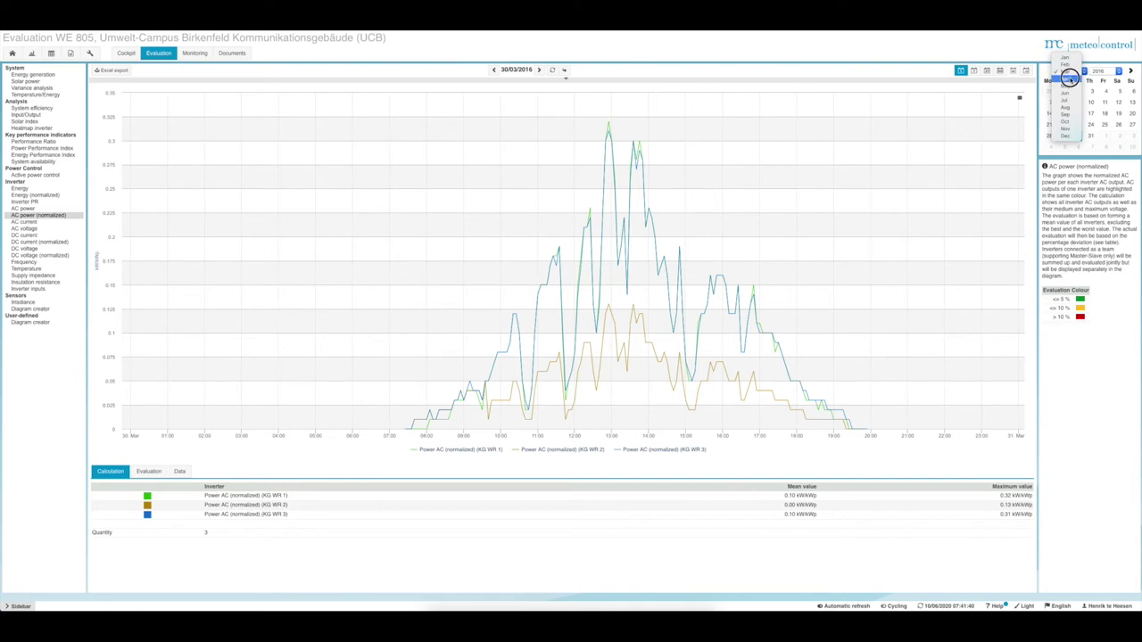
left_click(1069, 79)
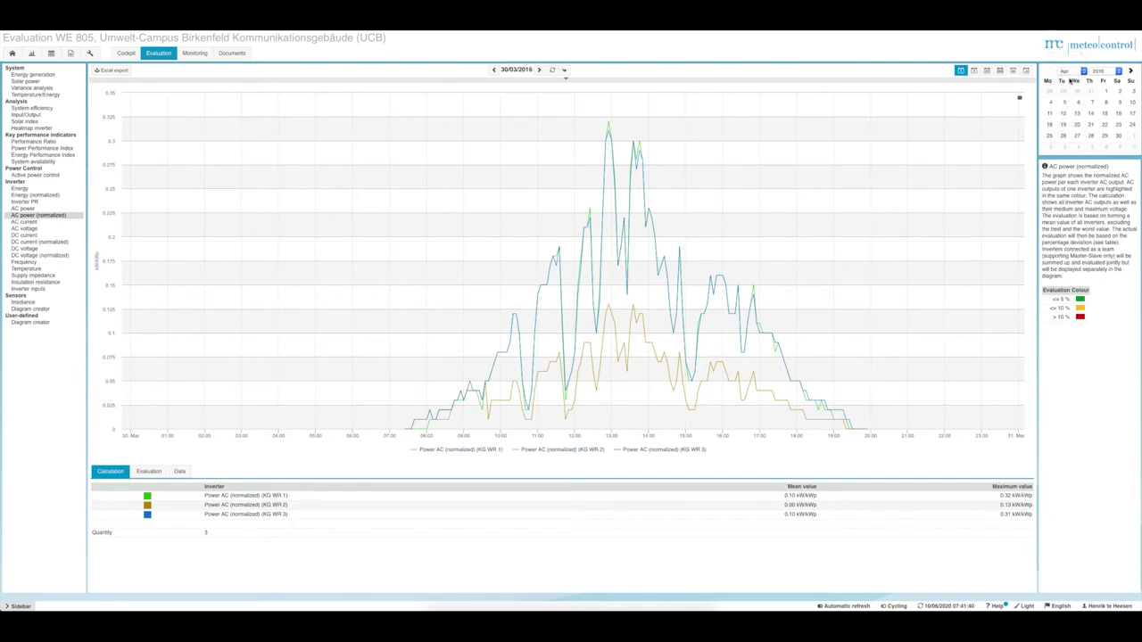
left_click(1078, 126)
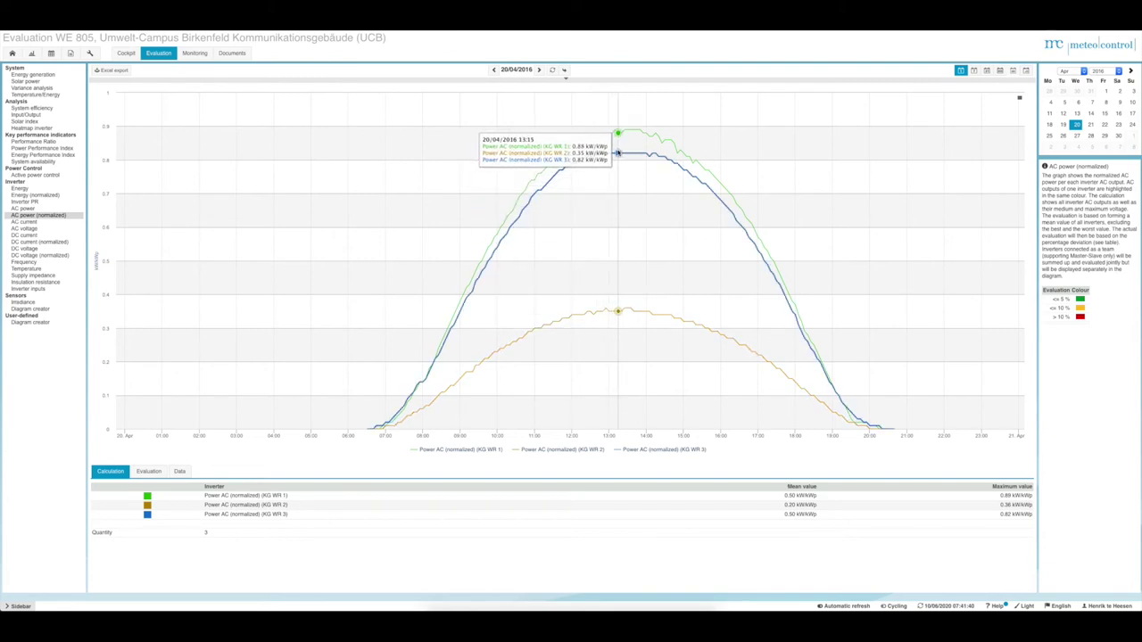
Display the inverters' AC power for 20/04/2016, followed by their DC string currents in absolute and normalized form
left_click(25, 210)
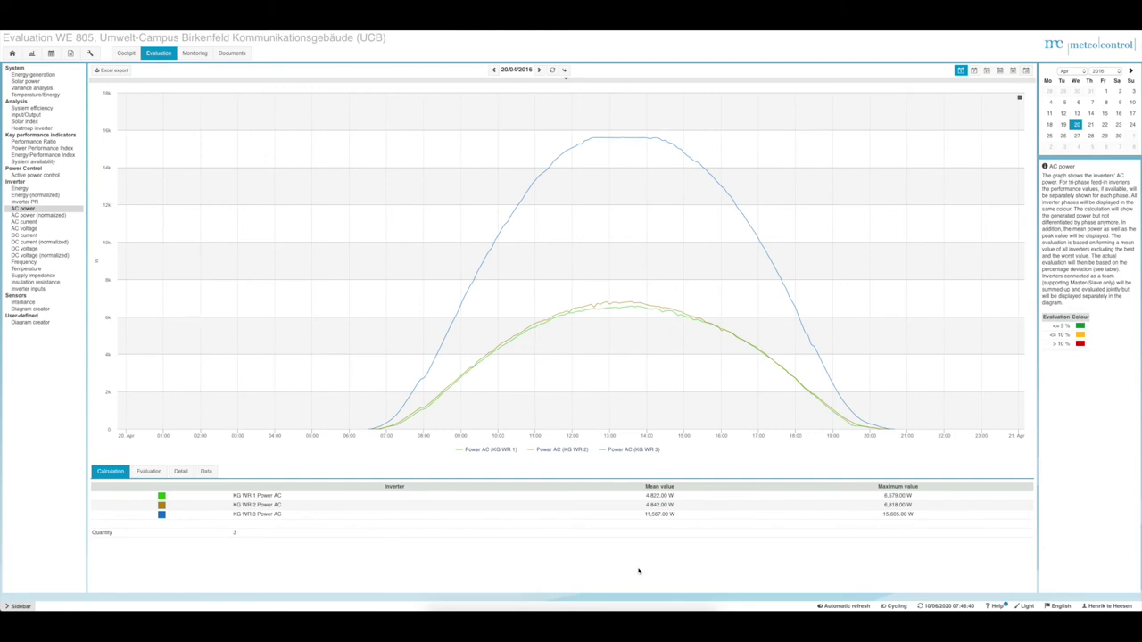
left_click(27, 236)
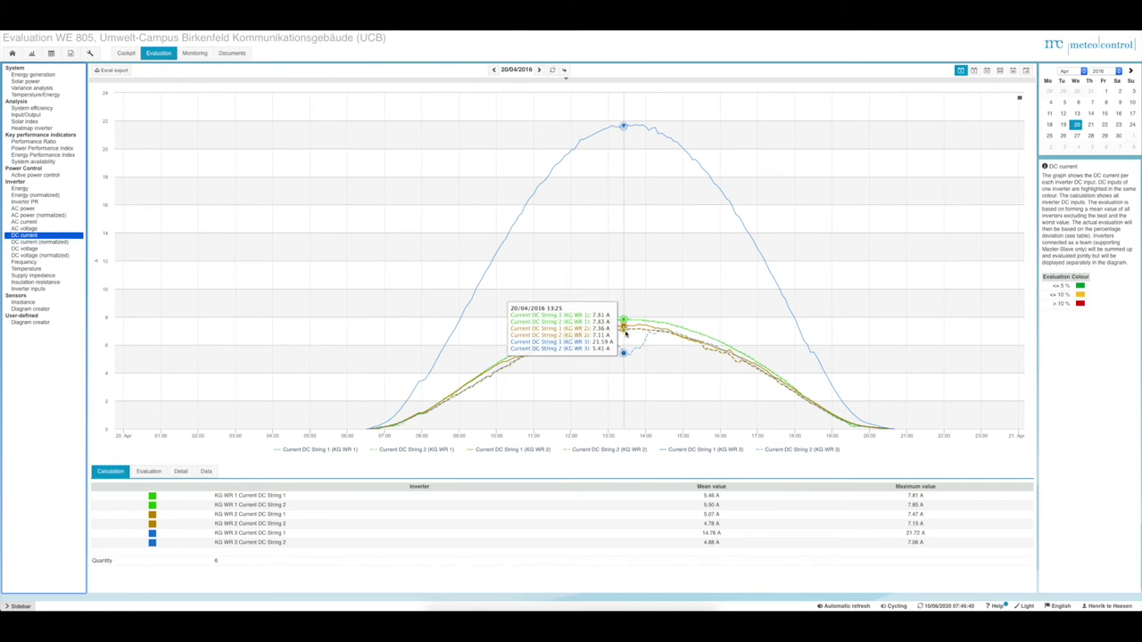
left_click(30, 243)
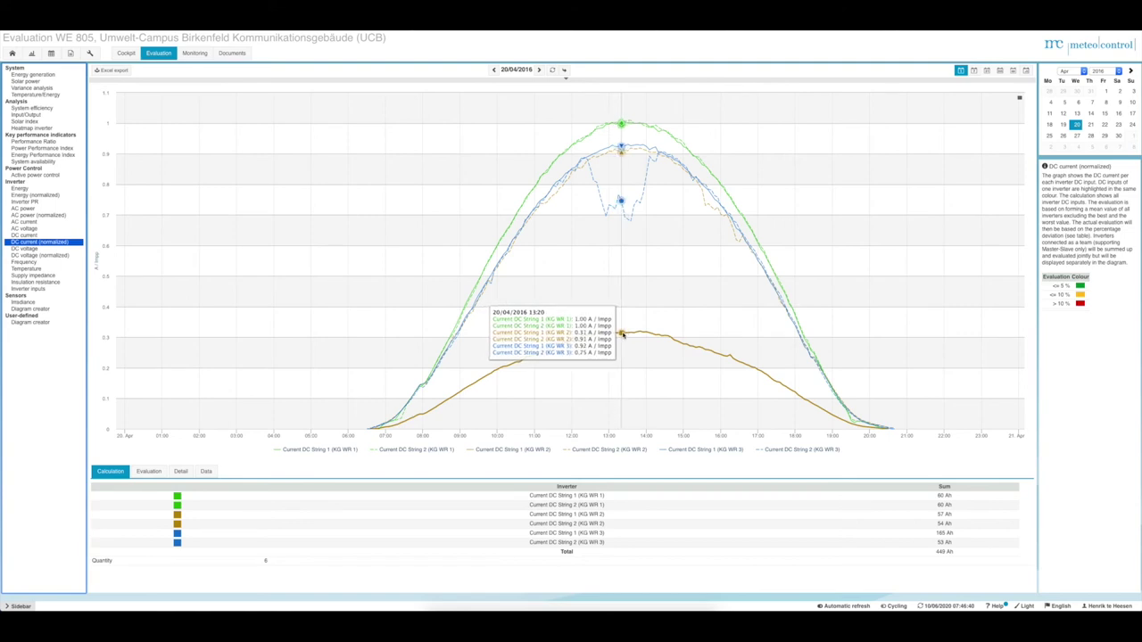
Examine the normalized DC string voltages for 20/04/2016 and go back to the normalized DC current chart
left_click(26, 256)
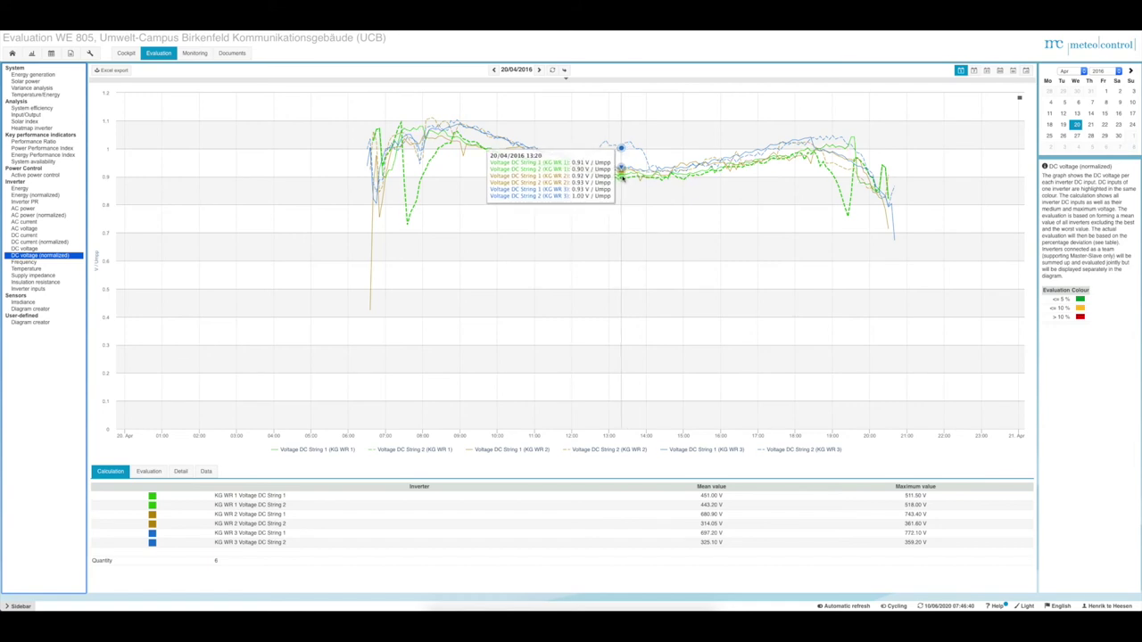
left_click(33, 242)
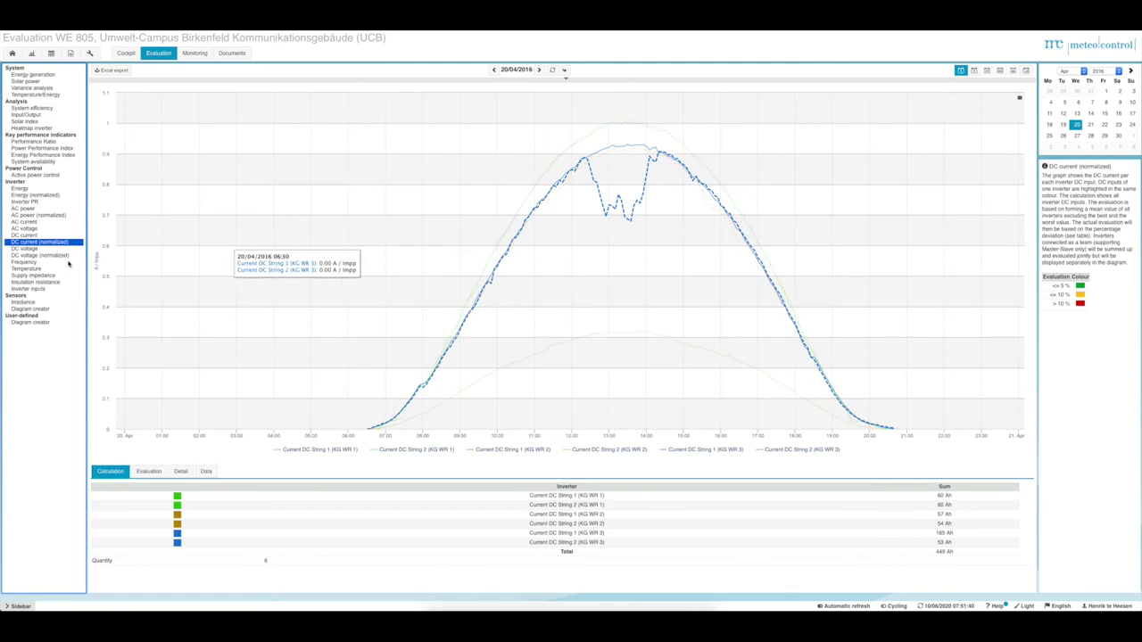
Display the DC voltage chart for 20/04/2016 with only DC String 2 of KG WR 3 and KG WR 2 shown
left_click(23, 249)
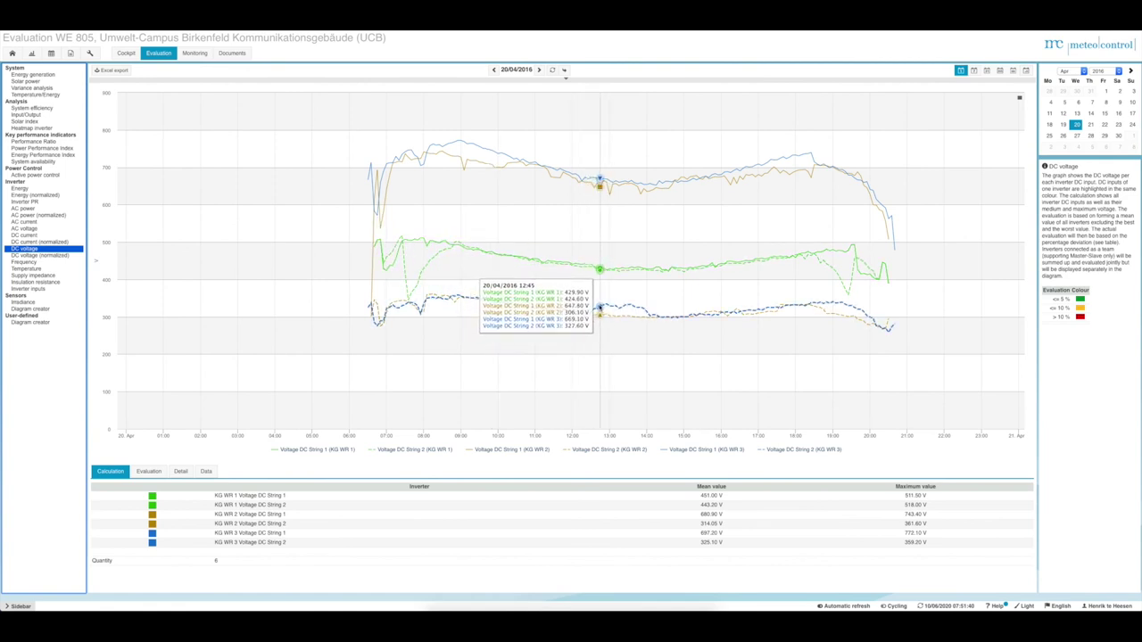
left_click(774, 450)
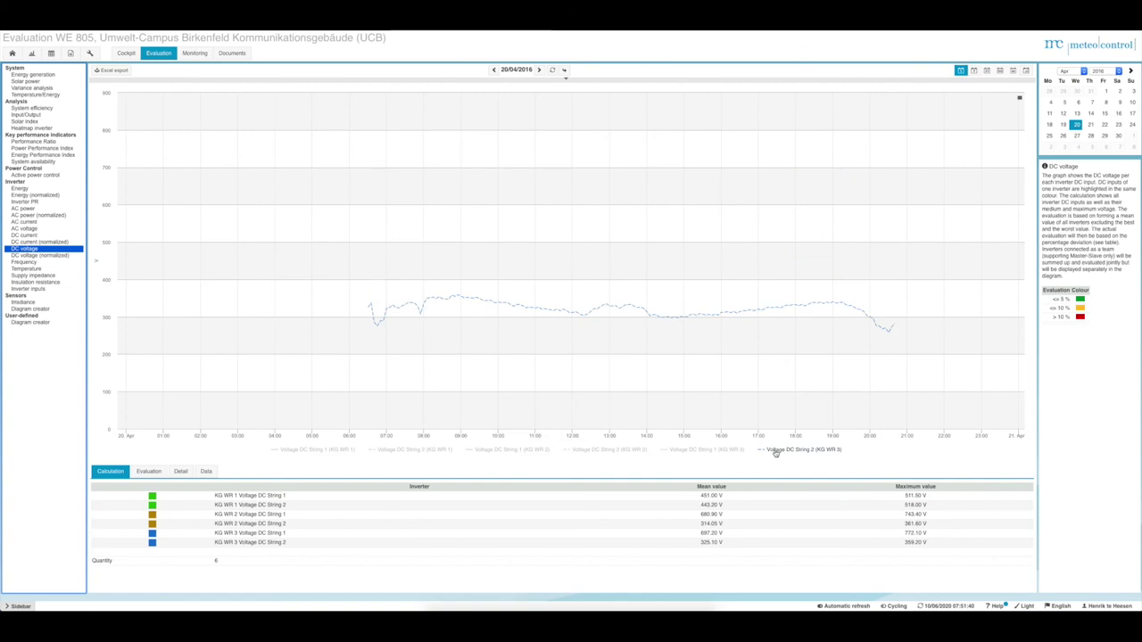
left_click(581, 450)
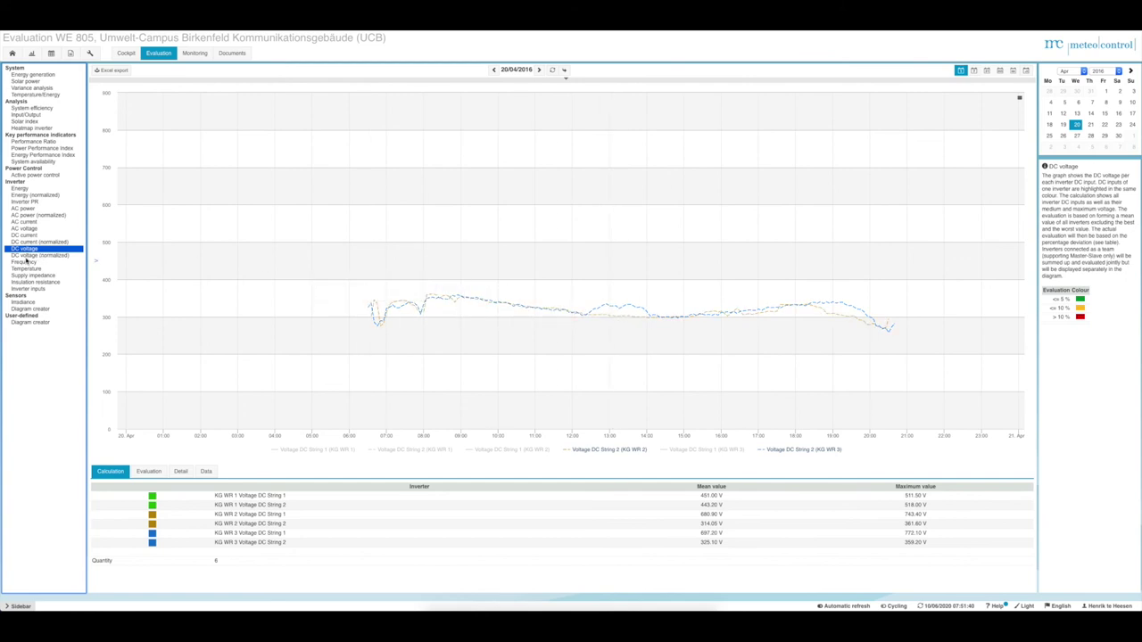
Compare only DC String 2 of KG WR 3 and KG WR 2 in the normalized DC voltage chart, and return to AC power
left_click(27, 256)
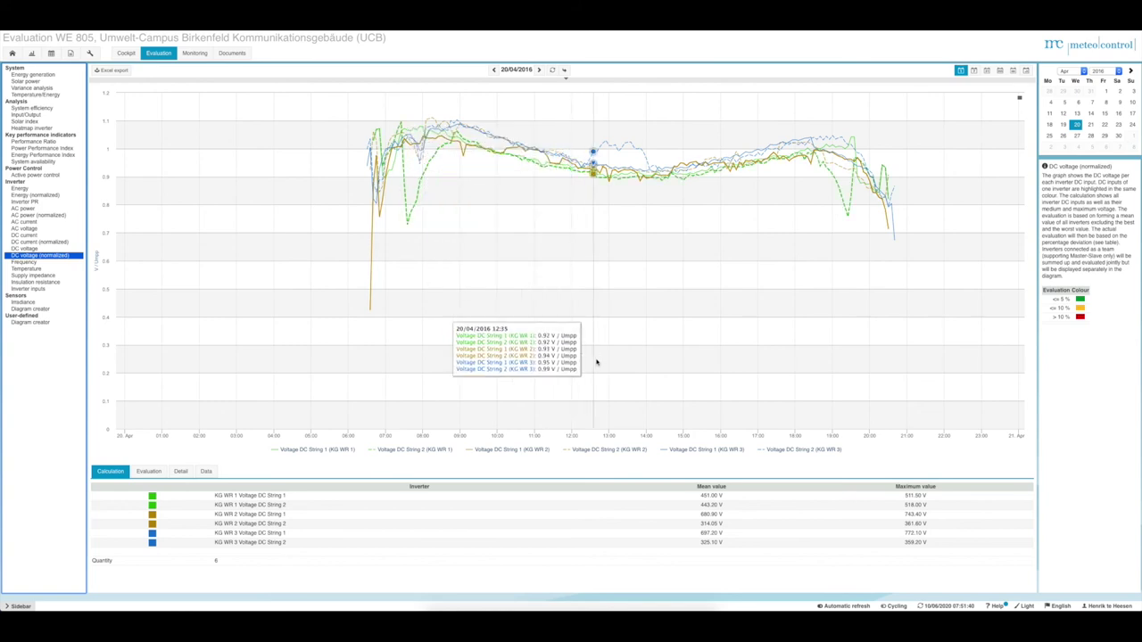
left_click(793, 449)
left_click(612, 450)
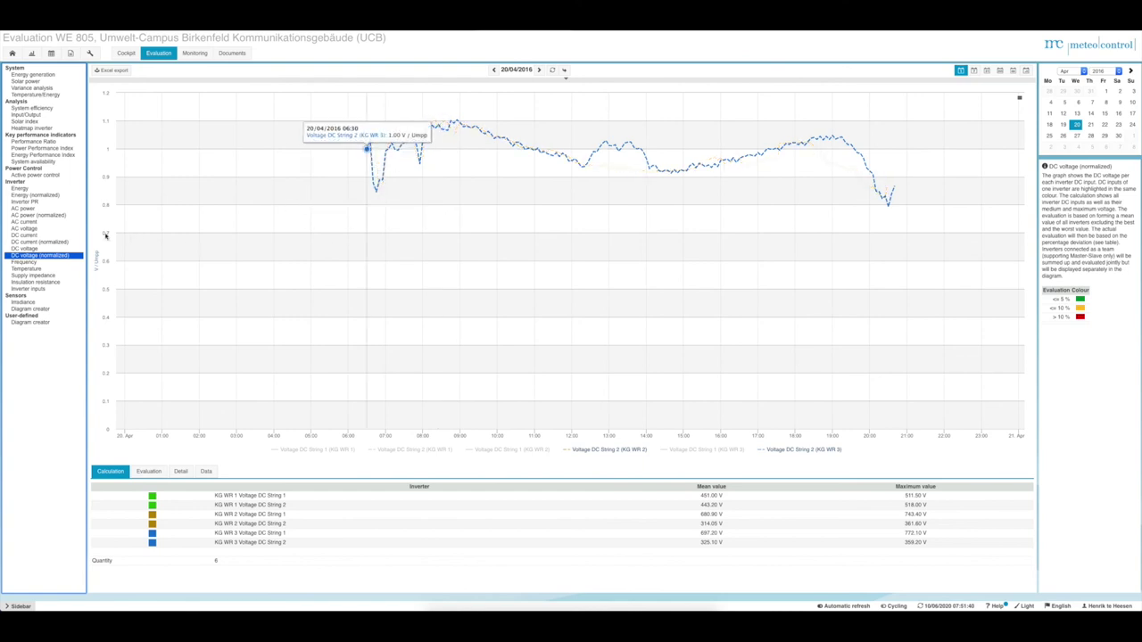
left_click(23, 208)
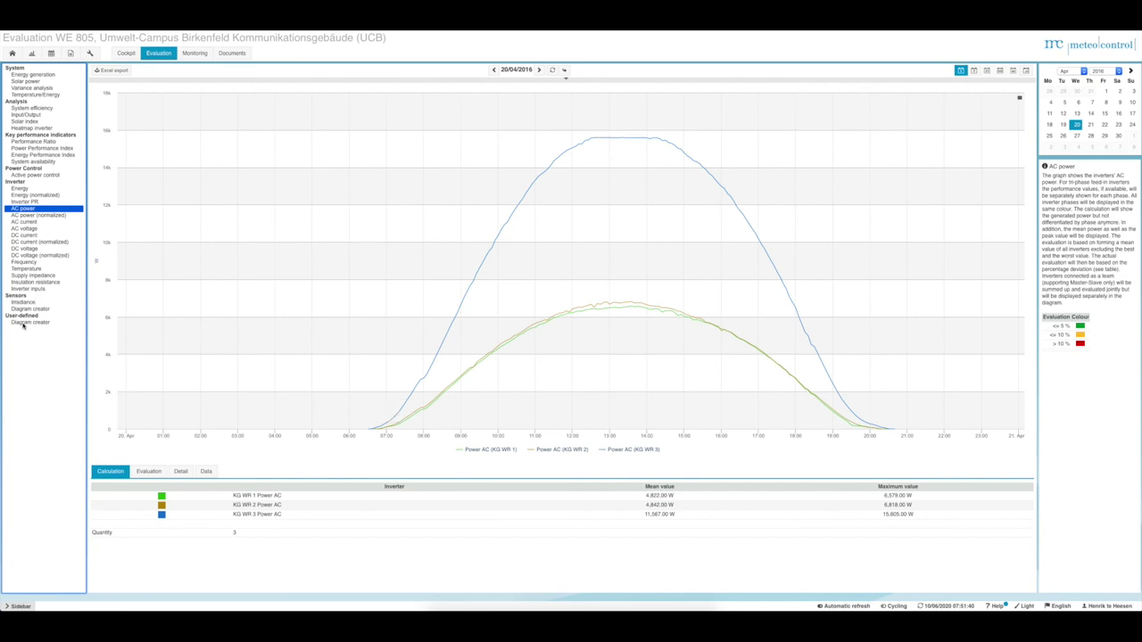
Plot the Error values of all three inverters on the left axis of a user-defined diagram for 20/04/2016
left_click(29, 322)
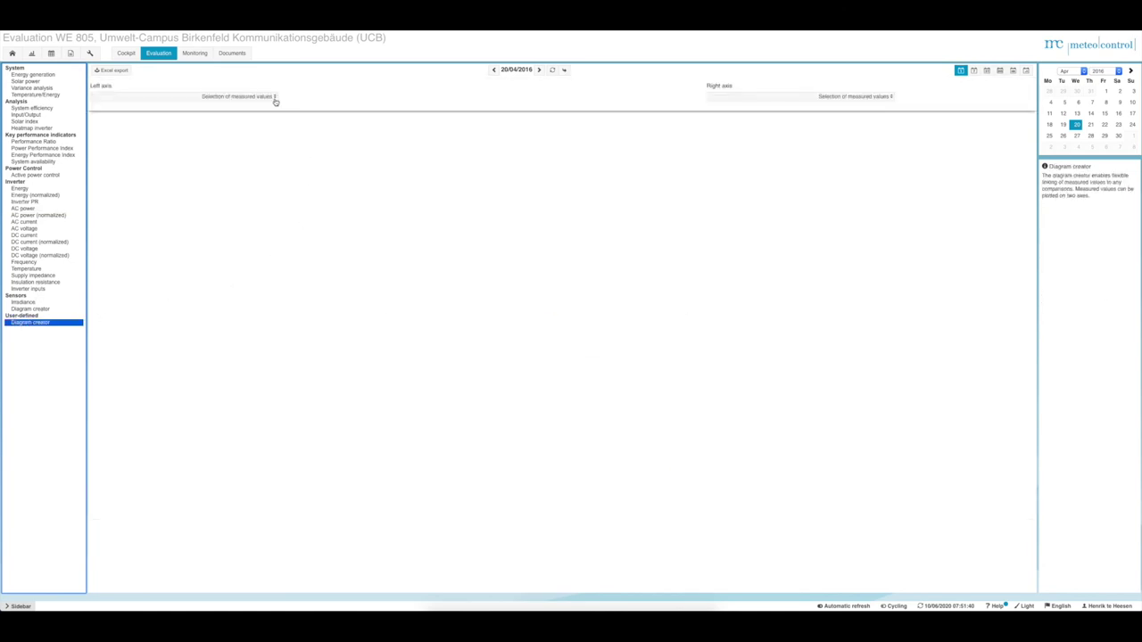
left_click(274, 98)
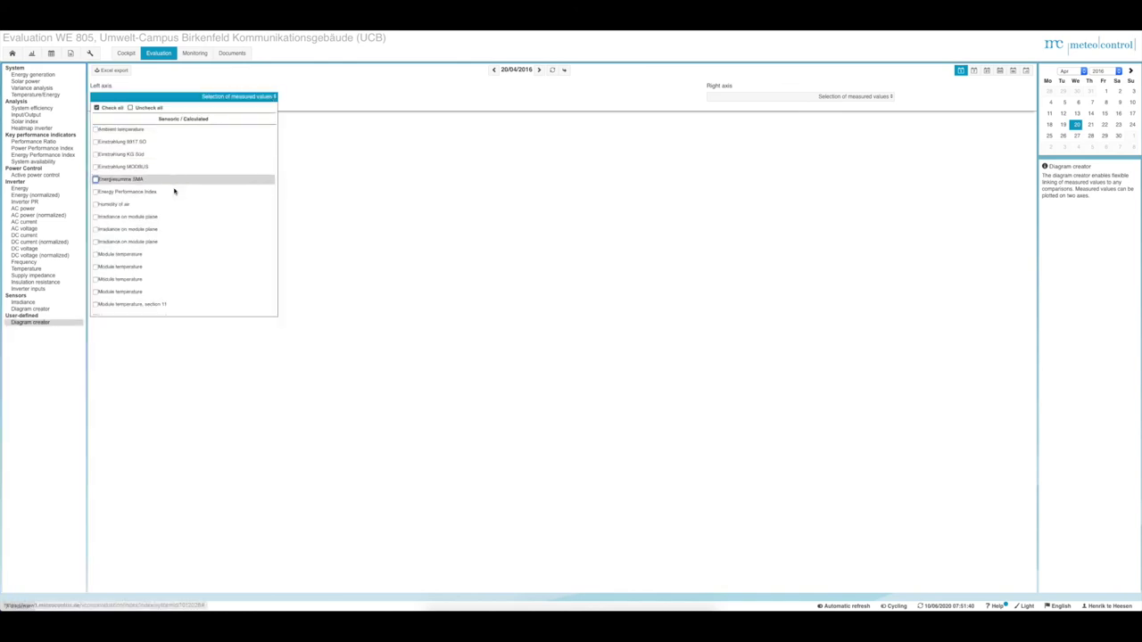
scroll(175, 196, "down", 3)
scroll(174, 195, "down", 8)
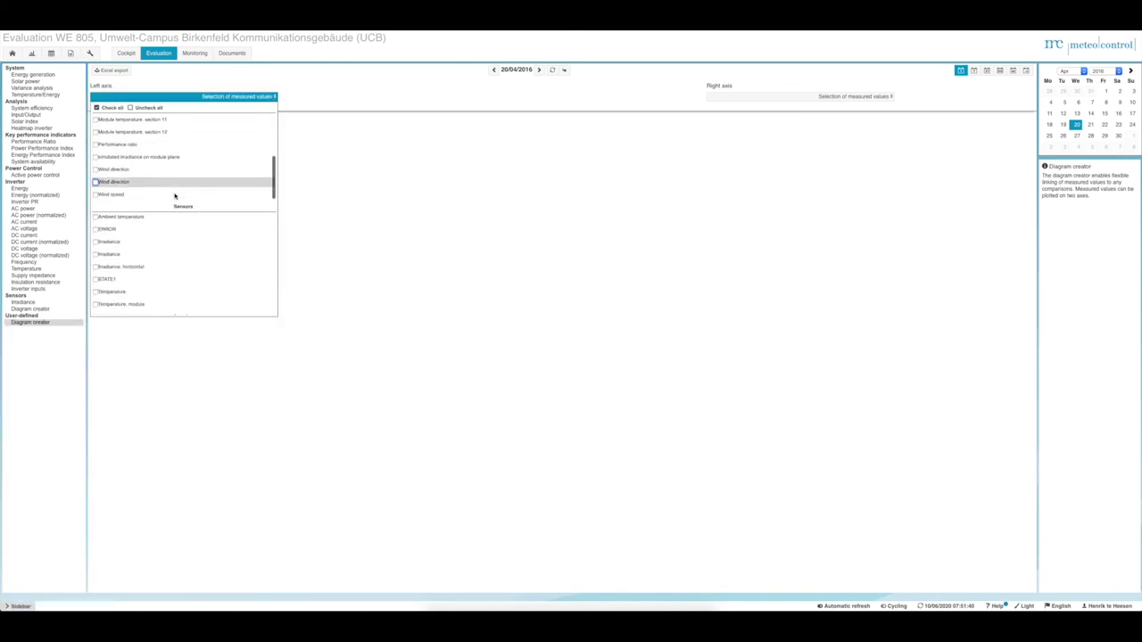
scroll(175, 196, "down", 5)
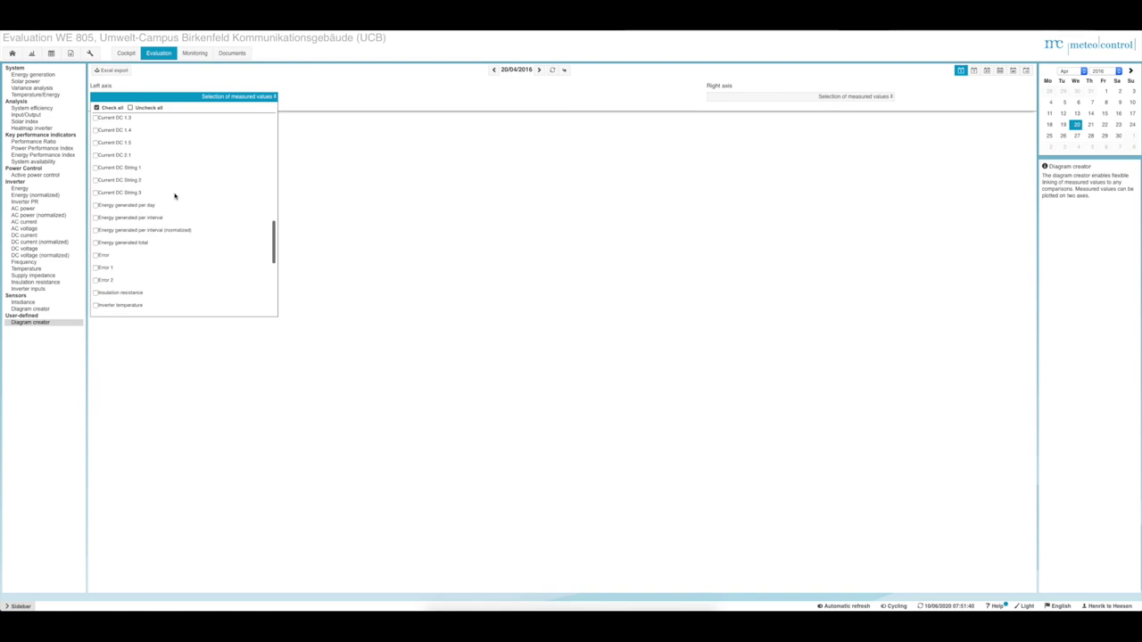
left_click(94, 256)
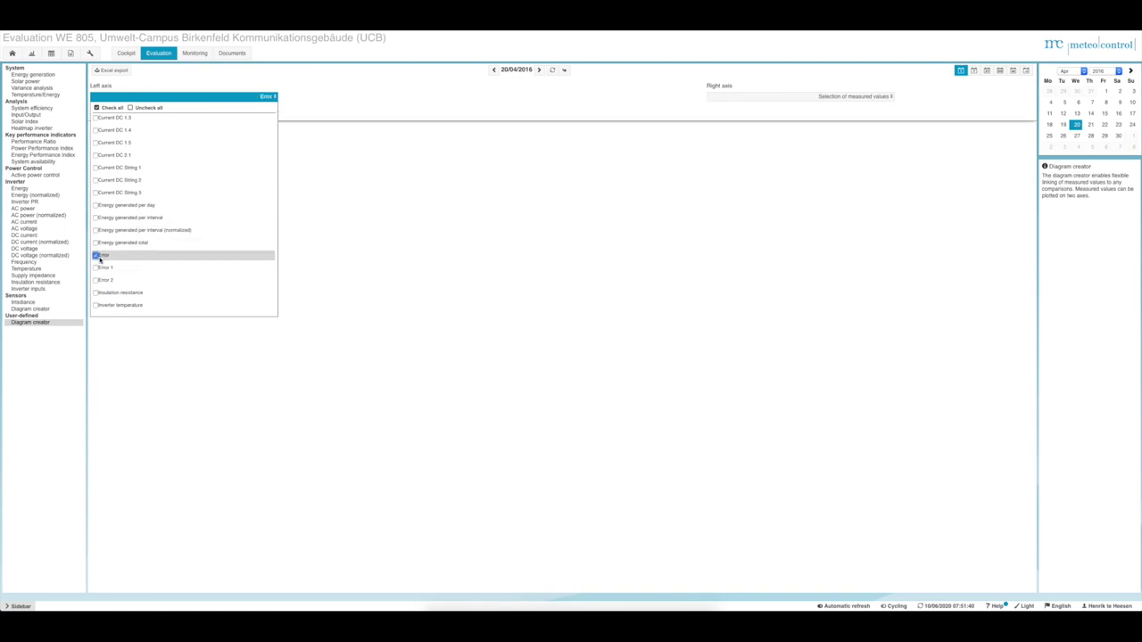
left_click(334, 208)
left_click(148, 112)
left_click(107, 124)
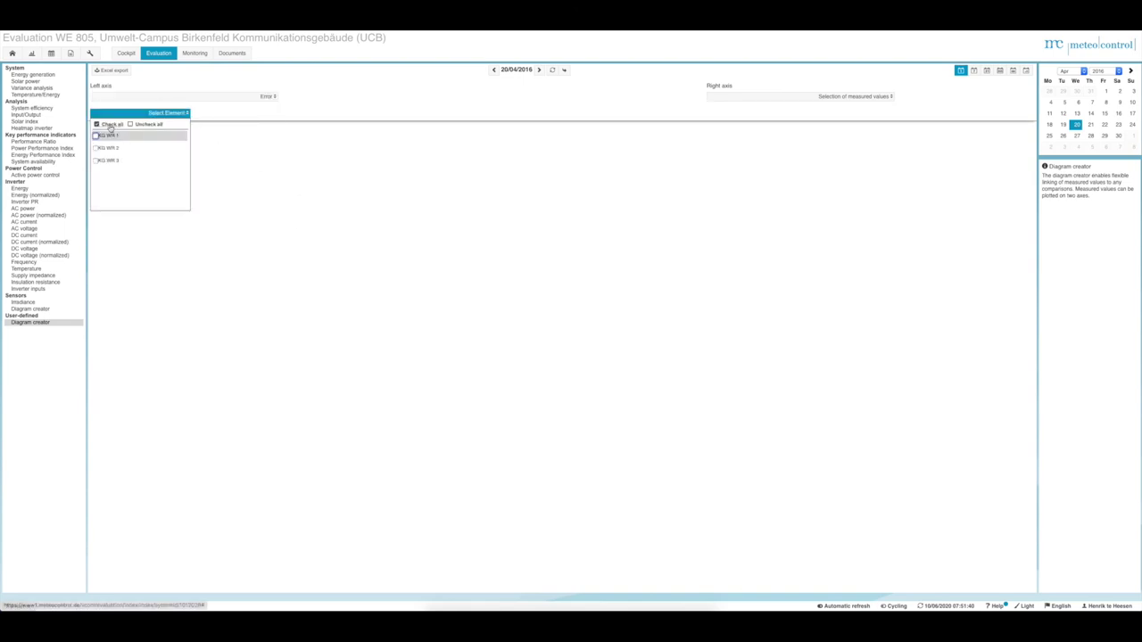
left_click(384, 112)
left_click(552, 70)
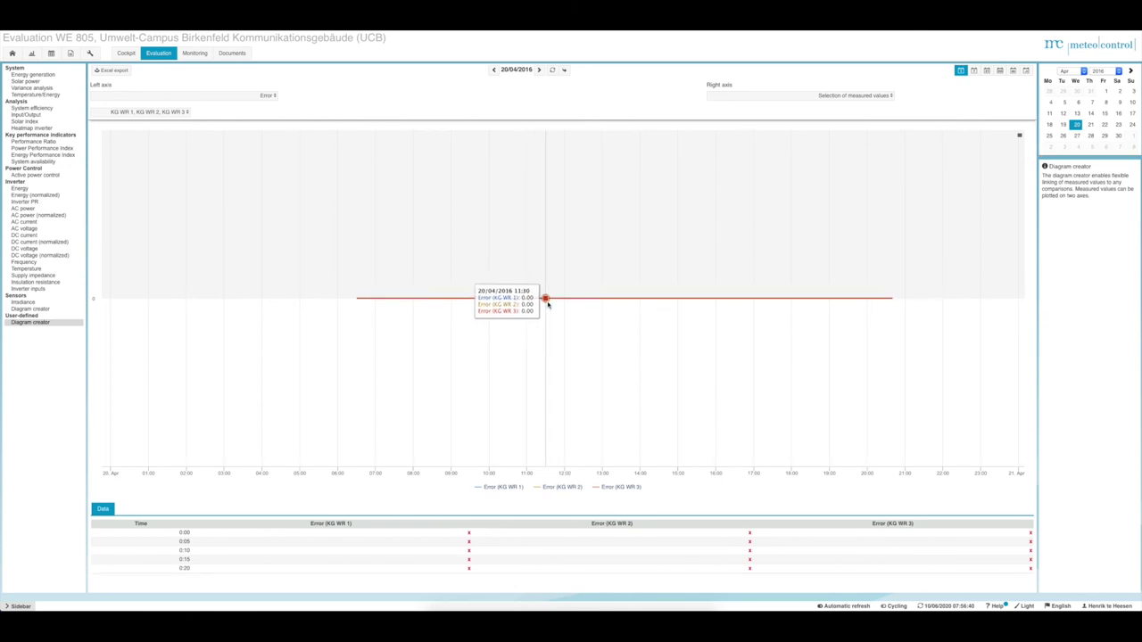
Replace Error with Status as the left-axis measured value for all three inverters and refresh the user-defined diagram
left_click(269, 96)
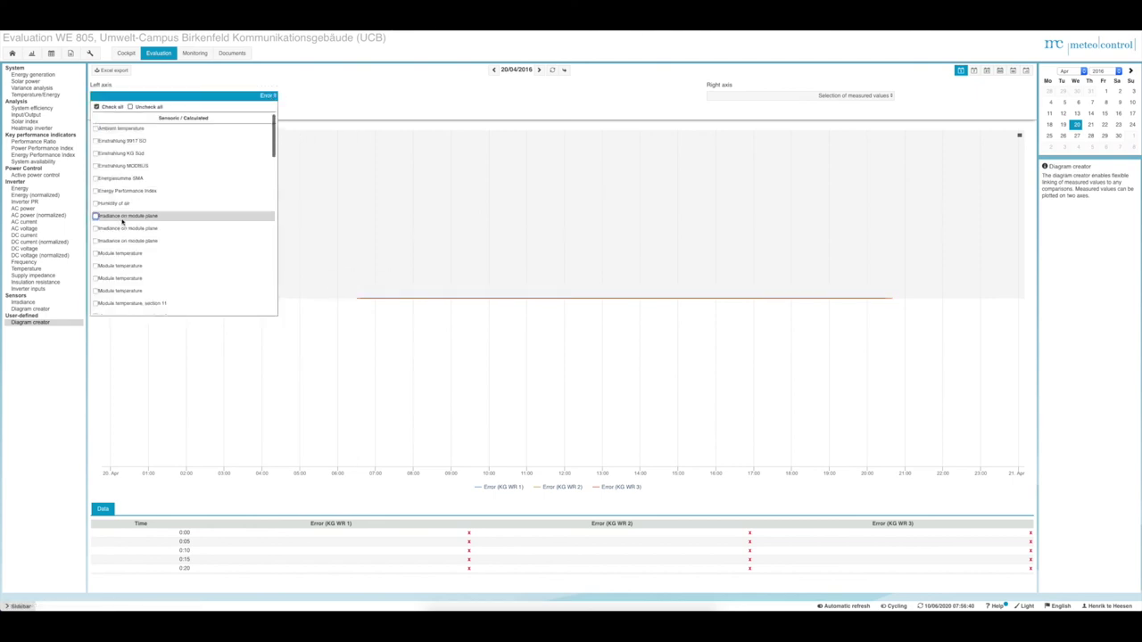
scroll(116, 219, "down", 5)
scroll(122, 223, "down", 10)
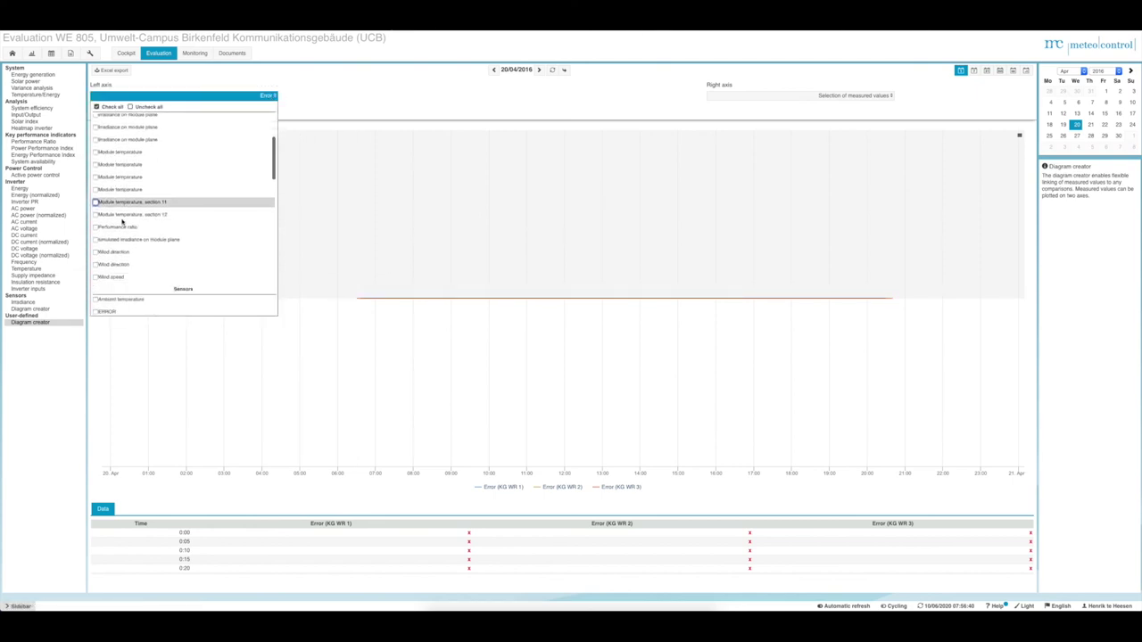
left_click(98, 254)
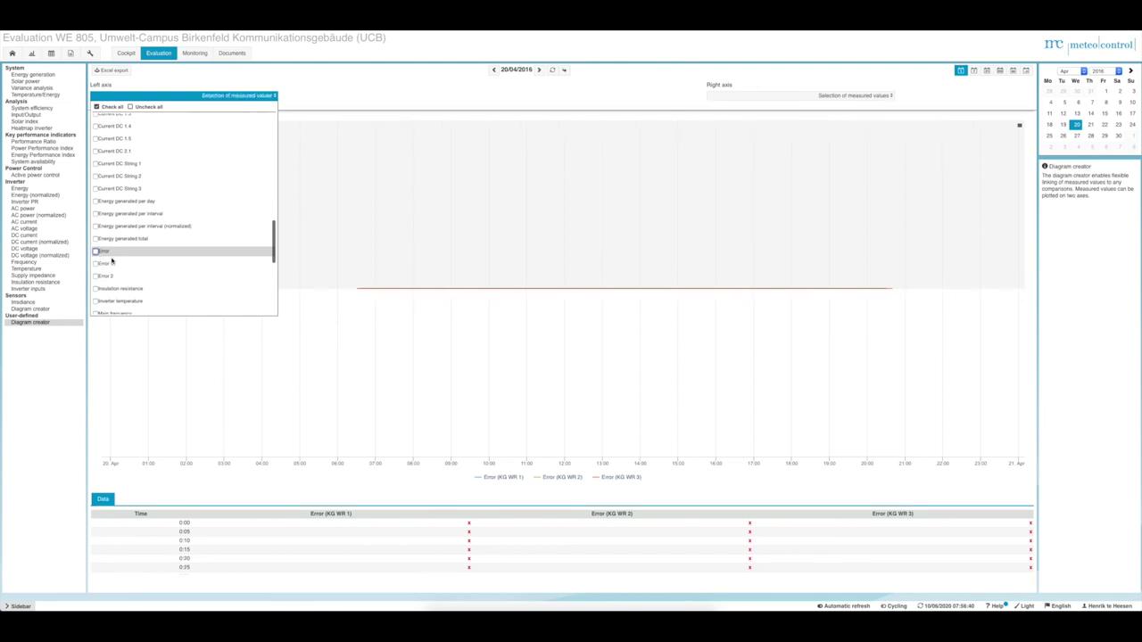
scroll(109, 259, "down", 4)
scroll(111, 260, "down", 3)
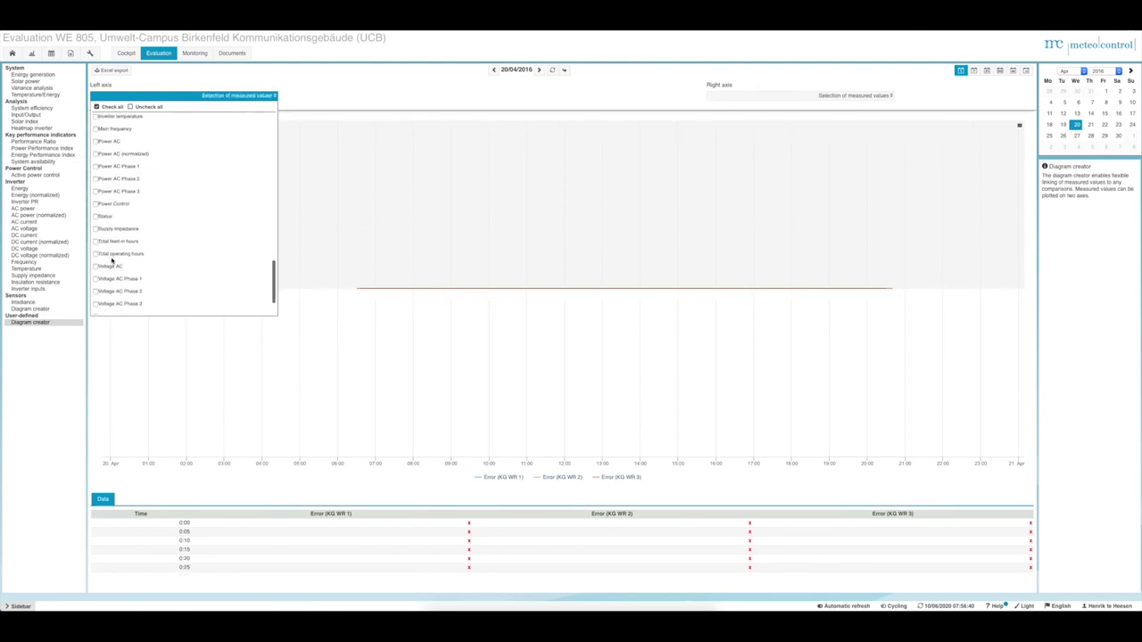
left_click(96, 218)
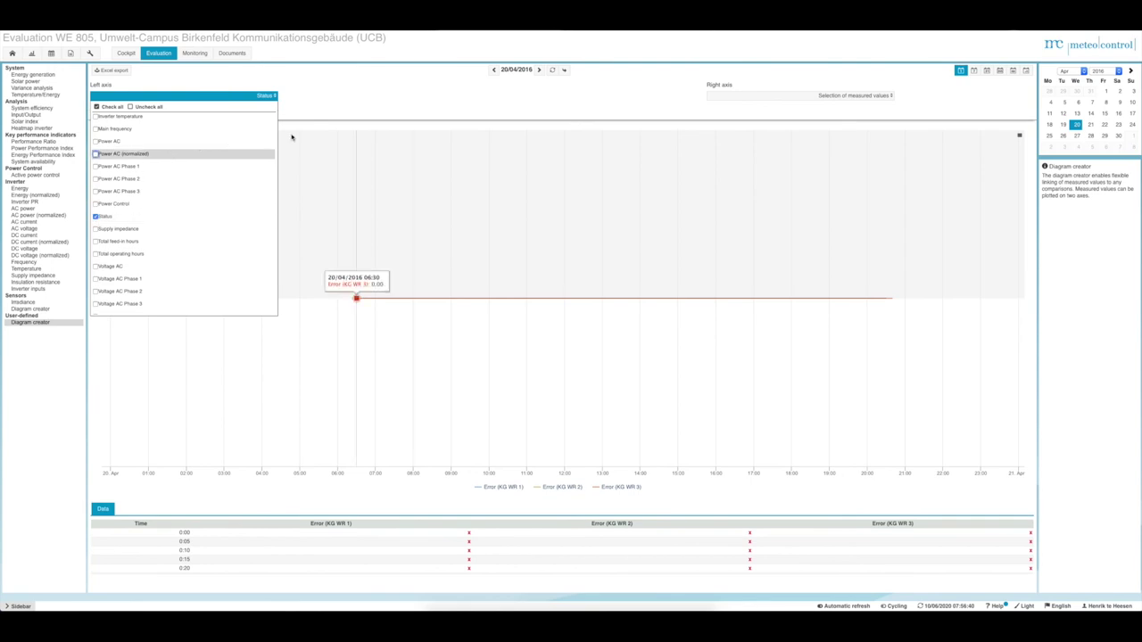
left_click(306, 107)
left_click(553, 70)
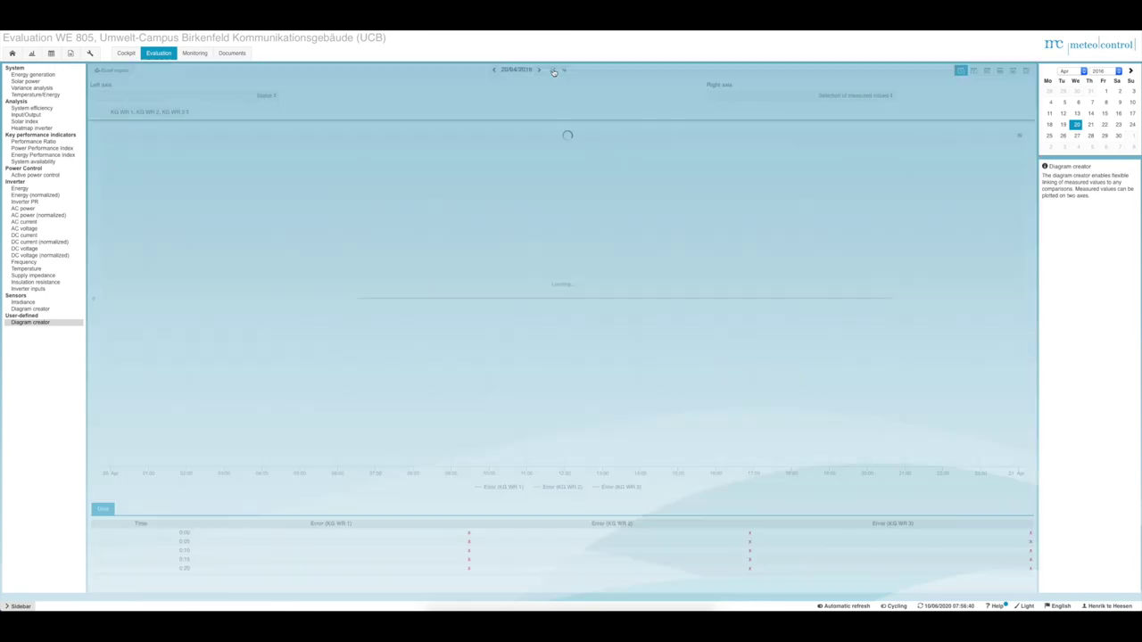